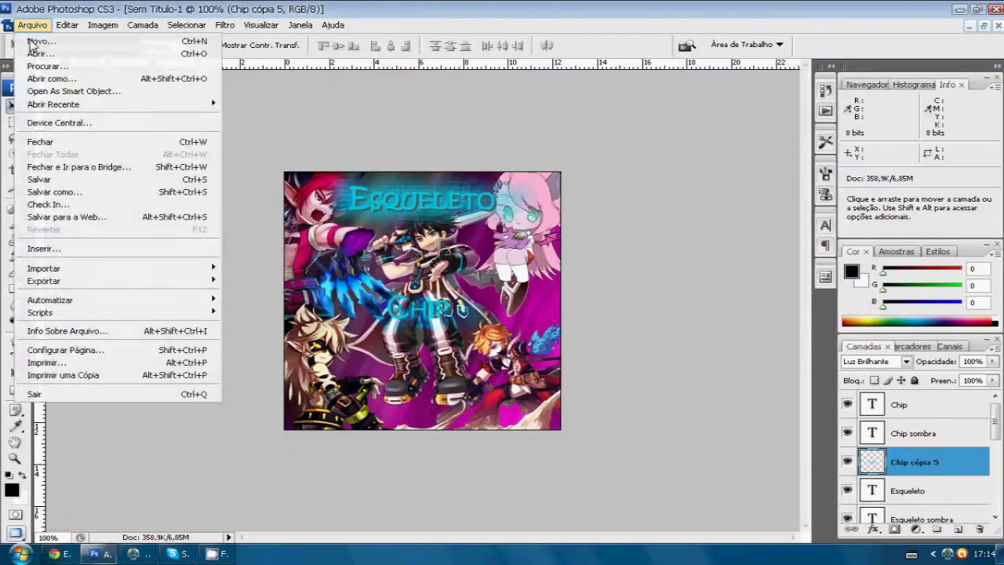
# Create a new blank white document, Sem Título-2, 1280 pixels wide from the default Photoshop preset
pyautogui.click(36, 42)
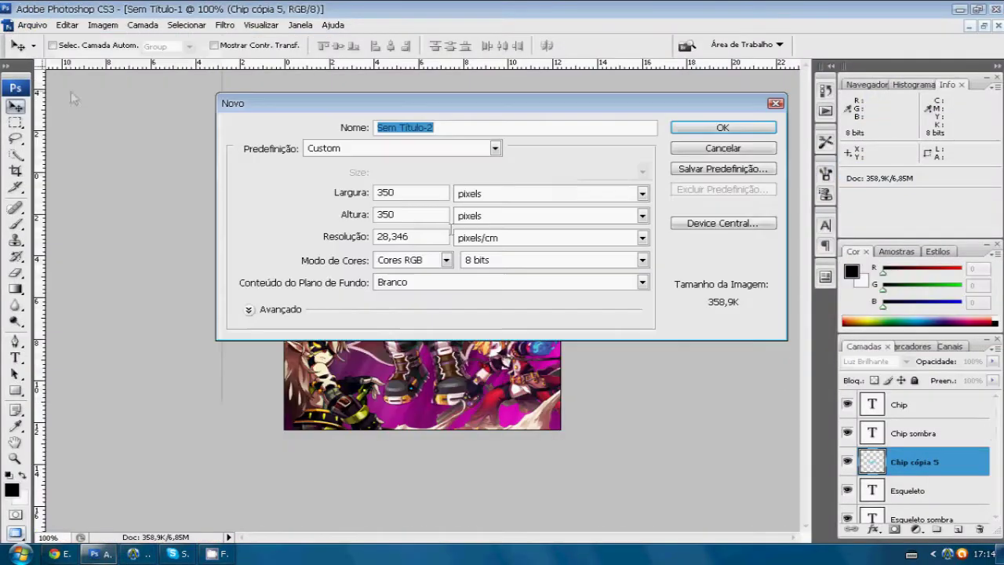
pyautogui.click(495, 148)
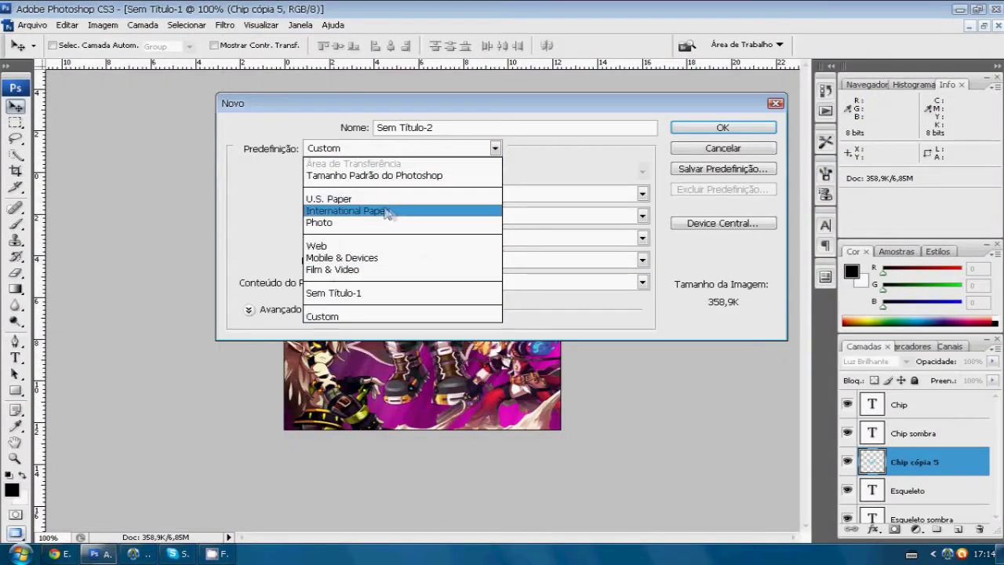
pyautogui.click(375, 176)
pyautogui.click(392, 148)
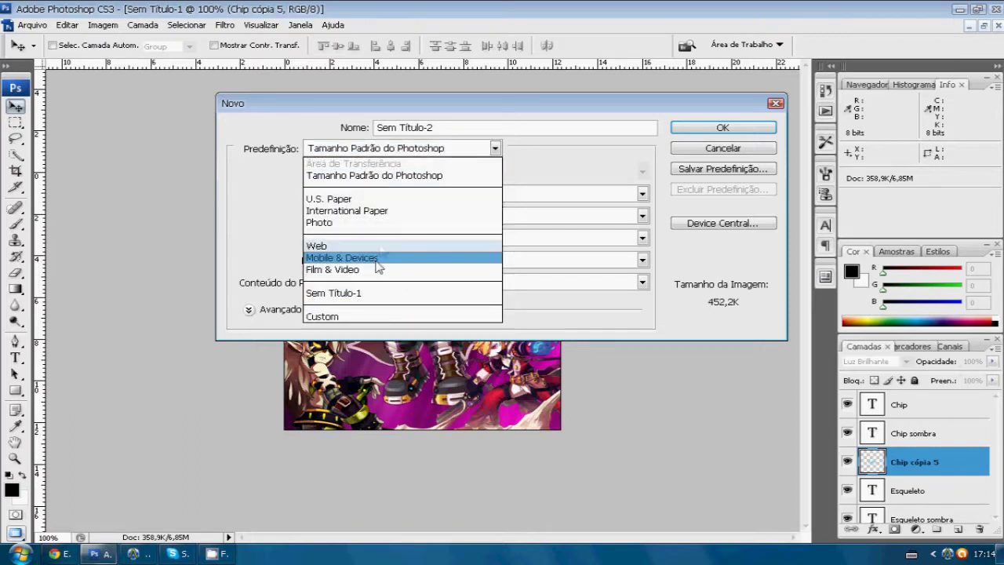
pyautogui.click(389, 179)
pyautogui.rightClick(933, 554)
pyautogui.doubleClick(396, 192)
pyautogui.write('1280')
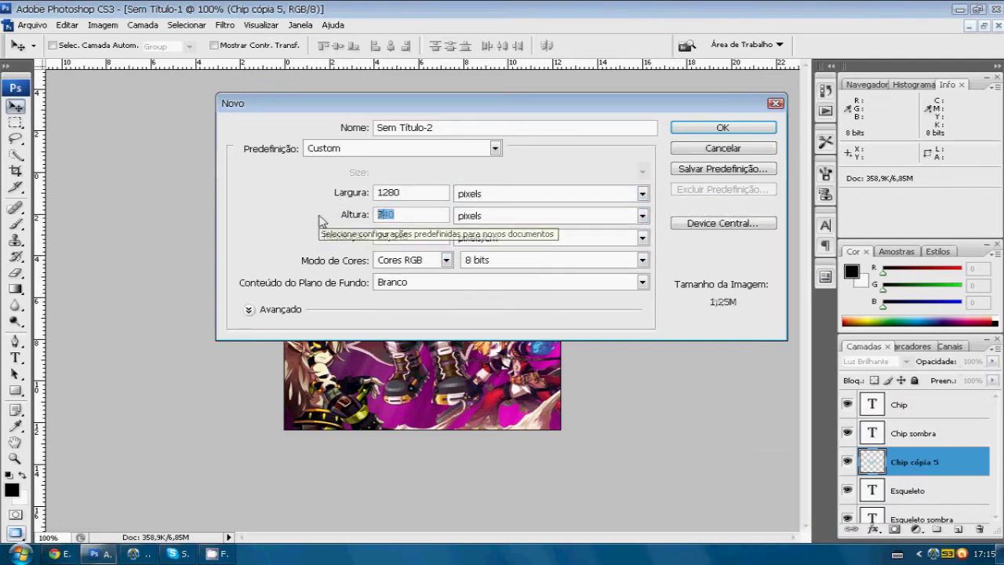
pyautogui.click(682, 148)
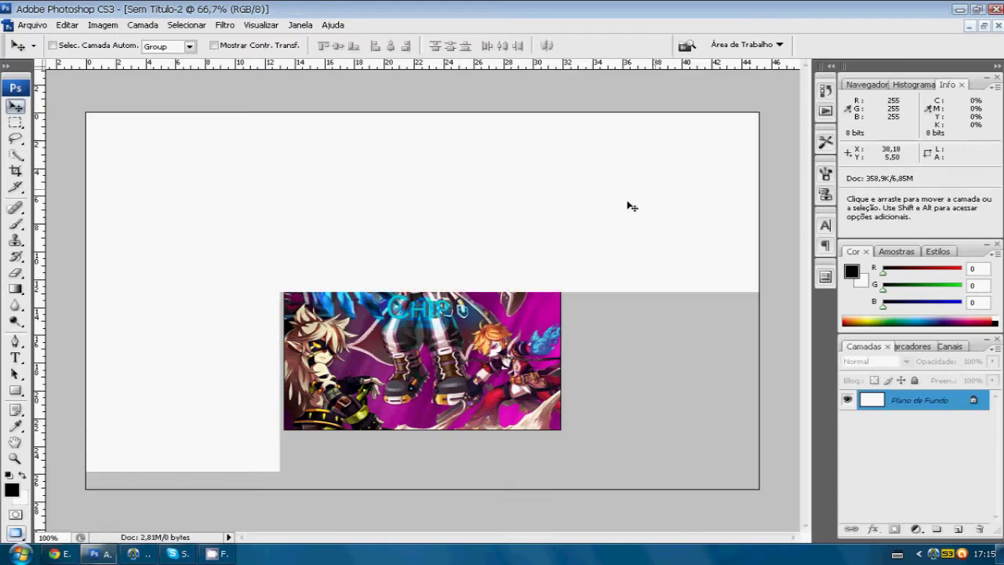
# Place sky2.png from the Renders Grand Chase > Cenários folder into the document
pyautogui.click(33, 25)
pyautogui.click(69, 248)
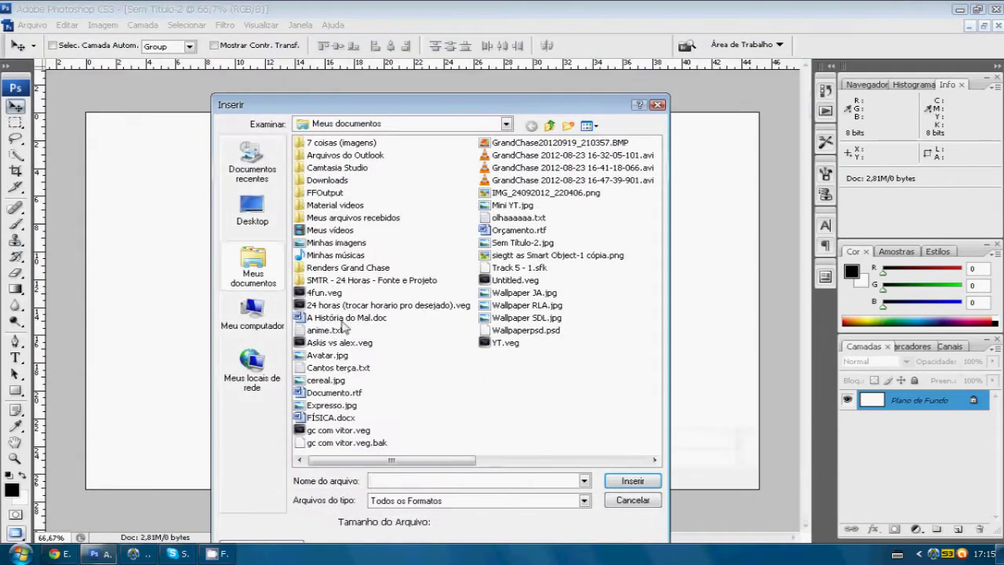
pyautogui.doubleClick(341, 267)
pyautogui.rightClick(414, 214)
pyautogui.click(518, 219)
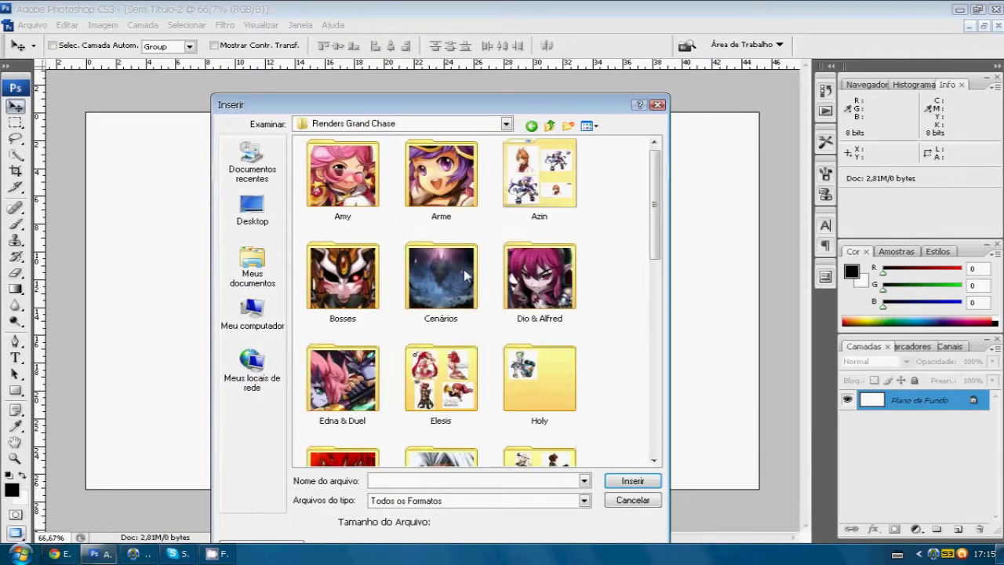
pyautogui.doubleClick(443, 265)
pyautogui.scroll(-5, 408, 267)
pyautogui.scroll(-5, 384, 266)
pyautogui.scroll(-5, 372, 267)
pyautogui.scroll(-5, 372, 267)
pyautogui.scroll(-1, 423, 298)
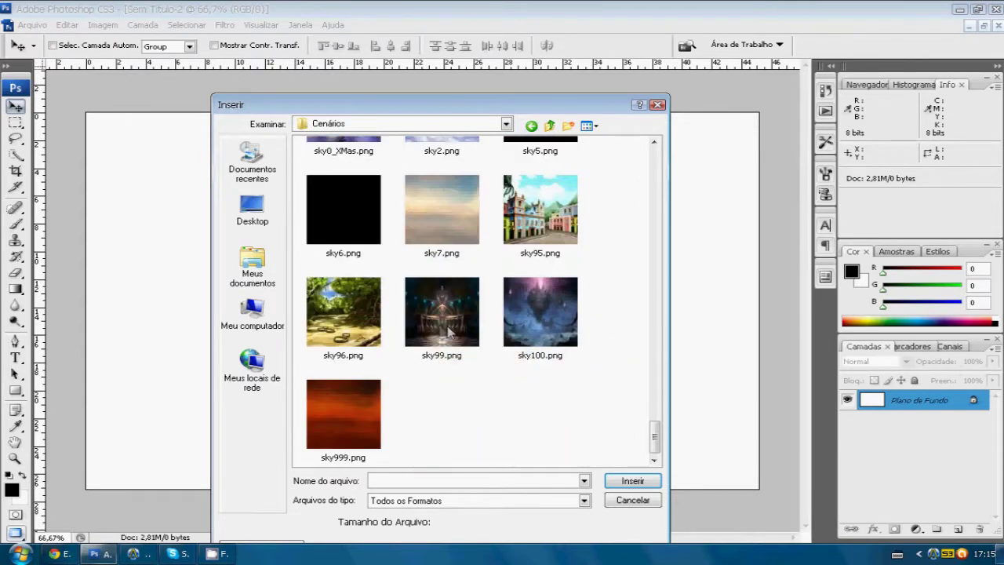
pyautogui.scroll(5, 474, 322)
pyautogui.doubleClick(428, 276)
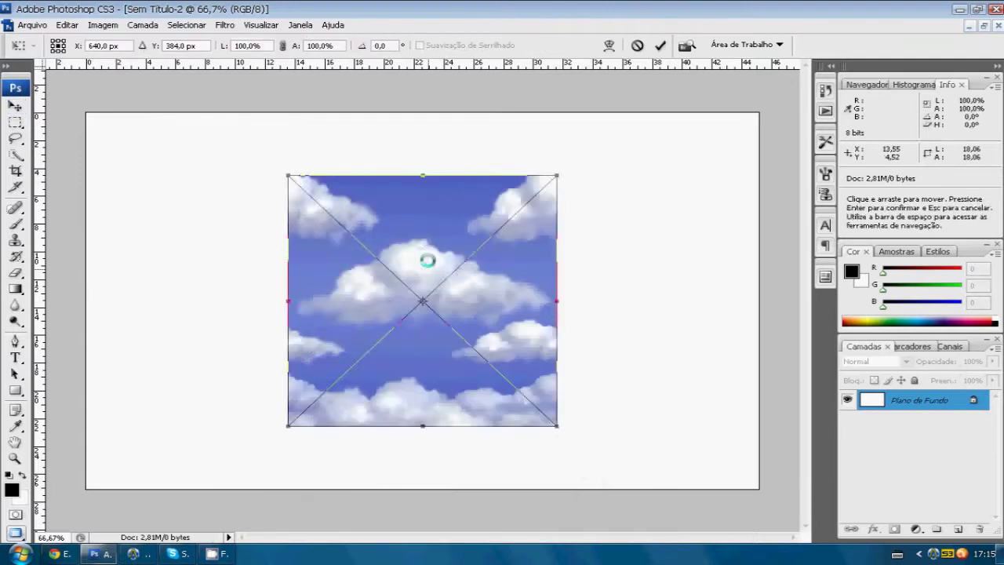
# Stretch the sky image to the canvas corners and commit the transform
pyautogui.moveTo(436, 276); pyautogui.dragTo(240, 215)
pyautogui.moveTo(355, 364); pyautogui.dragTo(759, 489)
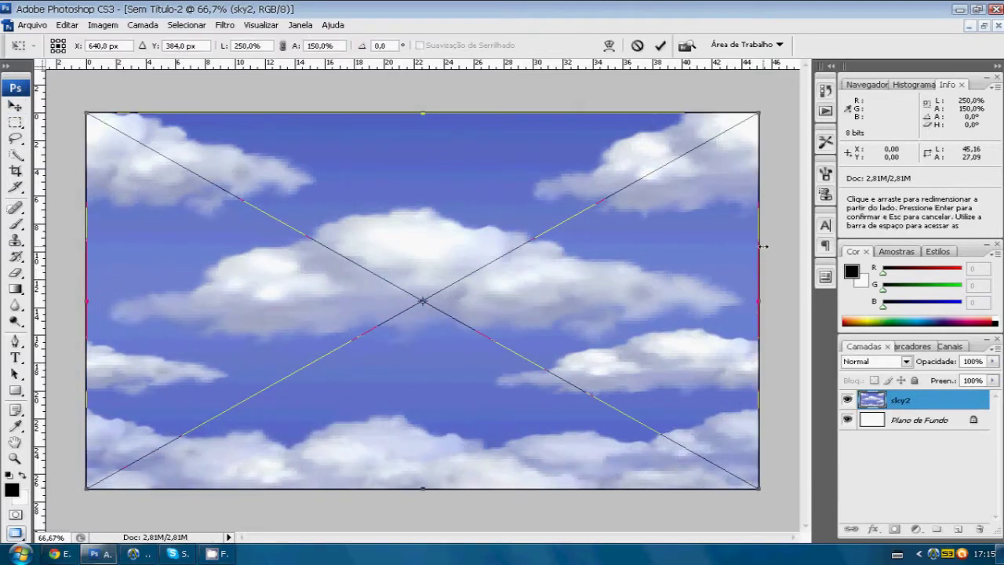
pyautogui.rightClick(682, 250)
pyautogui.click(706, 260)
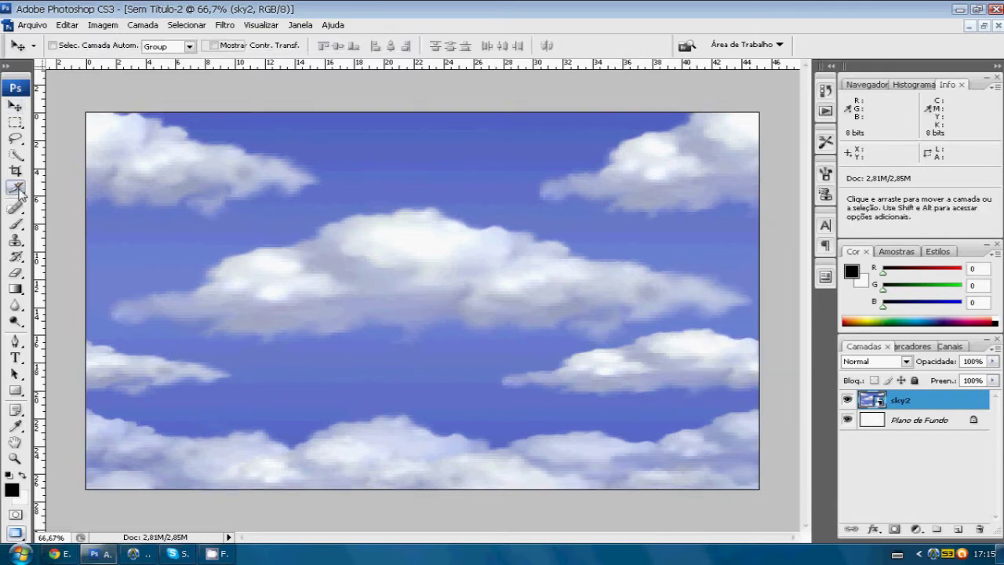
pyautogui.click(17, 188)
pyautogui.click(30, 25)
# Place the mari_la_geas_3 render from the Mari folder over the sky
pyautogui.click(69, 260)
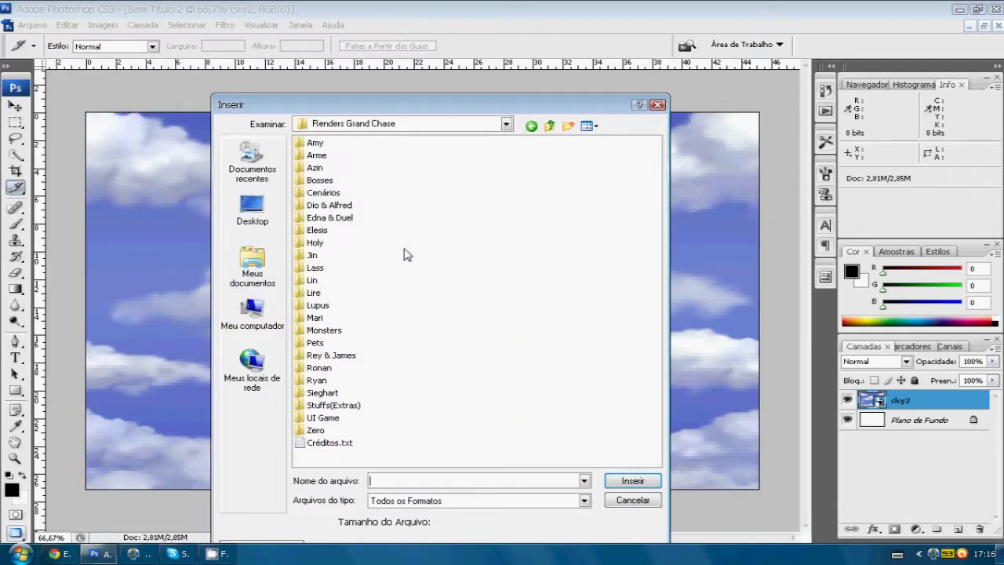
pyautogui.scroll(-3, 440, 244)
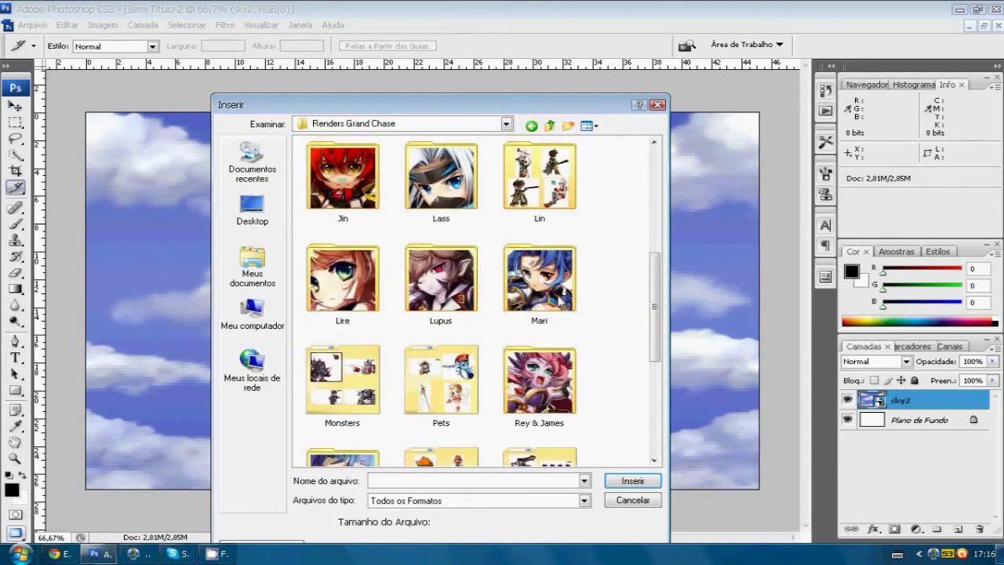
pyautogui.scroll(-1, 495, 284)
pyautogui.scroll(-3, 496, 284)
pyautogui.scroll(-2, 496, 284)
pyautogui.scroll(-3, 496, 284)
pyautogui.scroll(-3, 549, 310)
pyautogui.scroll(-1, 549, 309)
pyautogui.scroll(2, 549, 309)
pyautogui.scroll(4, 549, 310)
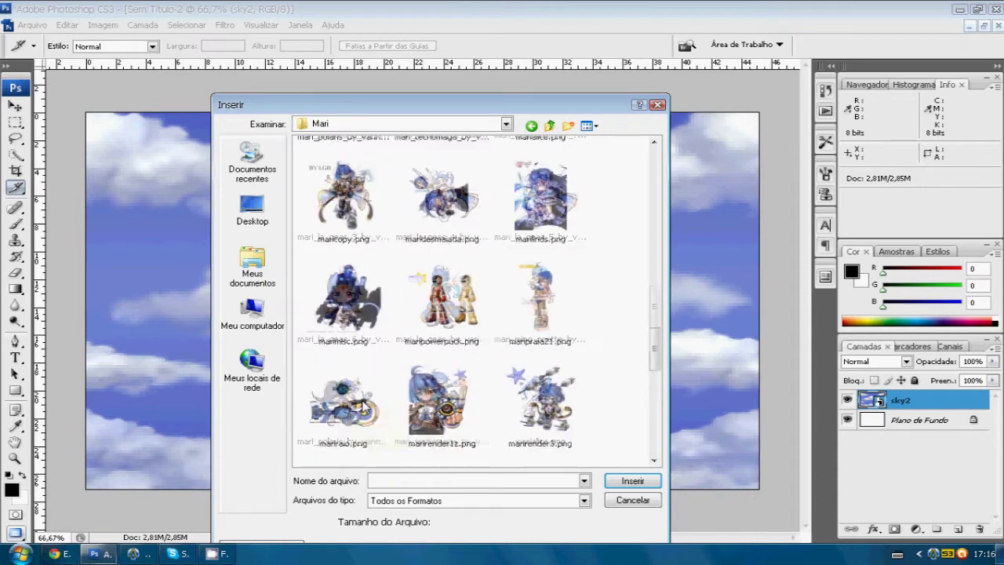
pyautogui.scroll(2, 452, 402)
pyautogui.scroll(-2, 408, 377)
pyautogui.doubleClick(370, 359)
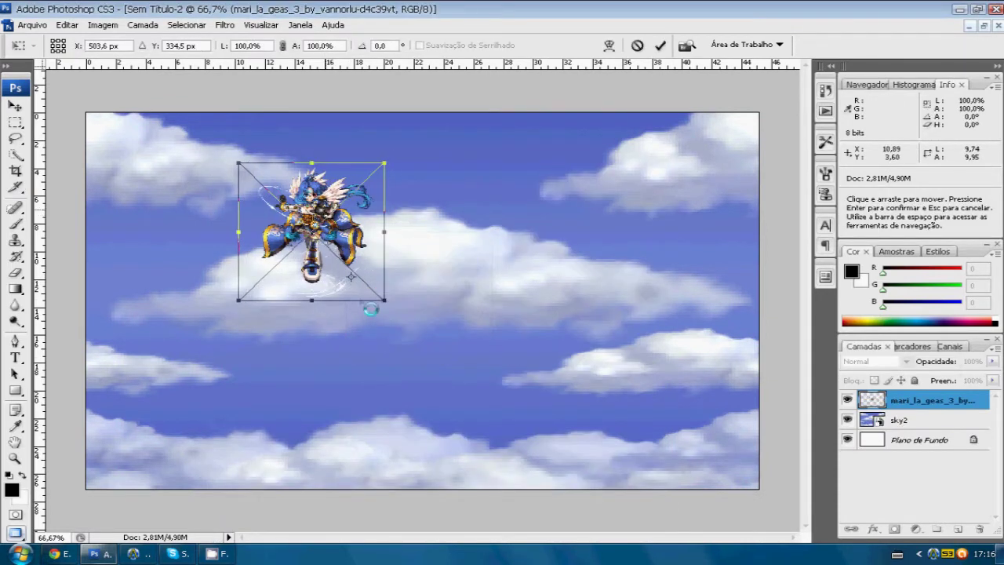
# Enlarge the Mari render to fill most of the canvas and commit the transform
pyautogui.moveTo(714, 518)
pyautogui.mouseDown()
pyautogui.moveTo(691, 560)
pyautogui.moveTo(702, 562)
pyautogui.mouseUp()
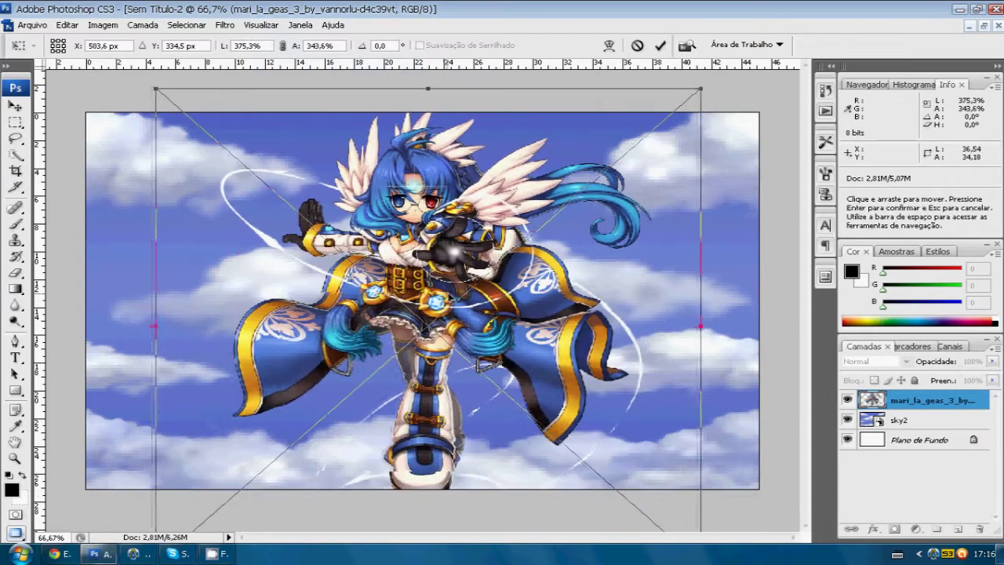
pyautogui.rightClick(457, 299)
pyautogui.click(468, 303)
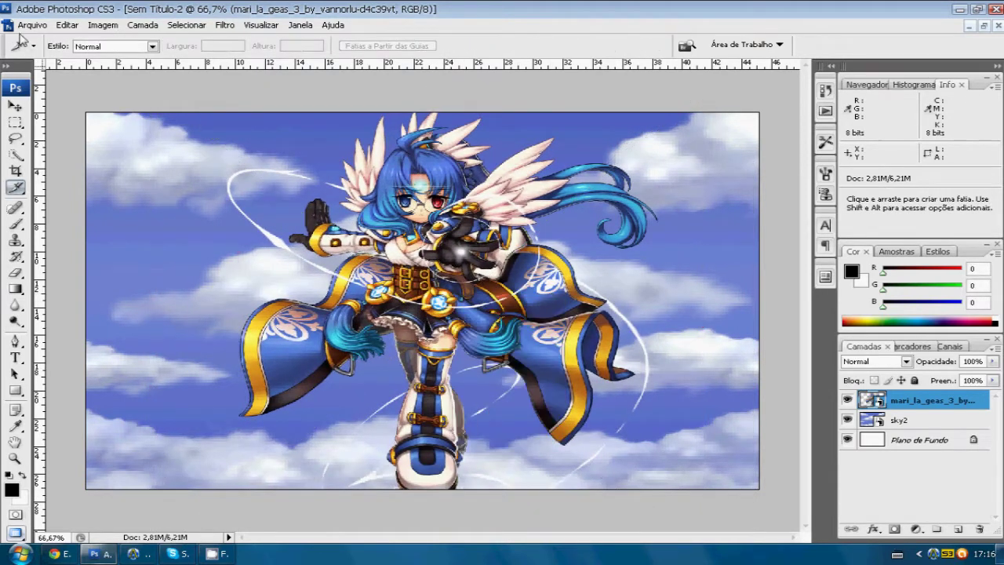
pyautogui.click(32, 25)
pyautogui.click(33, 250)
# Place rendersiegh.png from the Sieghart folder into the wallpaper
pyautogui.click(549, 125)
pyautogui.rightClick(402, 304)
pyautogui.click(527, 310)
pyautogui.scroll(-3, 549, 313)
pyautogui.scroll(-2, 549, 314)
pyautogui.doubleClick(531, 349)
pyautogui.scroll(-2, 604, 302)
pyautogui.scroll(-10, 604, 302)
pyautogui.scroll(2, 601, 298)
pyautogui.click(345, 340)
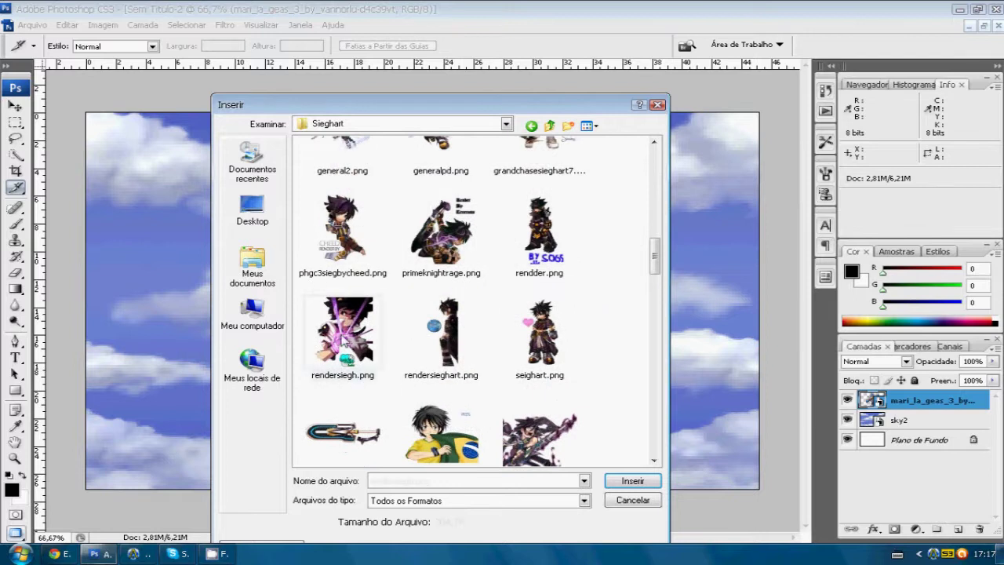
pyautogui.doubleClick(342, 331)
# Scale the Sieghart render across the left side, commit it, and move Mari's layer above it
pyautogui.moveTo(415, 298); pyautogui.dragTo(215, 293)
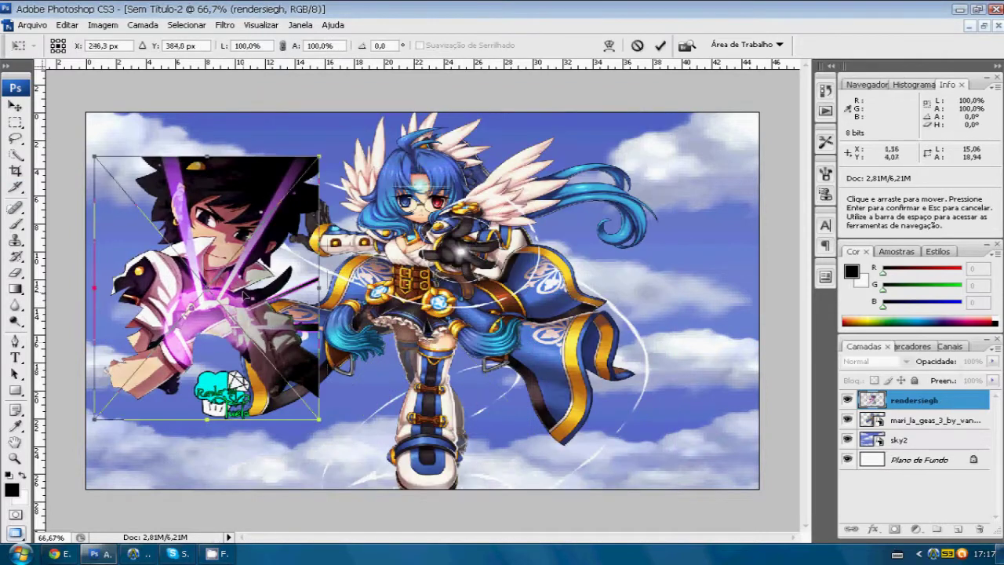
pyautogui.moveTo(321, 421); pyautogui.dragTo(369, 541)
pyautogui.moveTo(288, 361); pyautogui.dragTo(239, 338)
pyautogui.moveTo(361, 122); pyautogui.dragTo(345, 227)
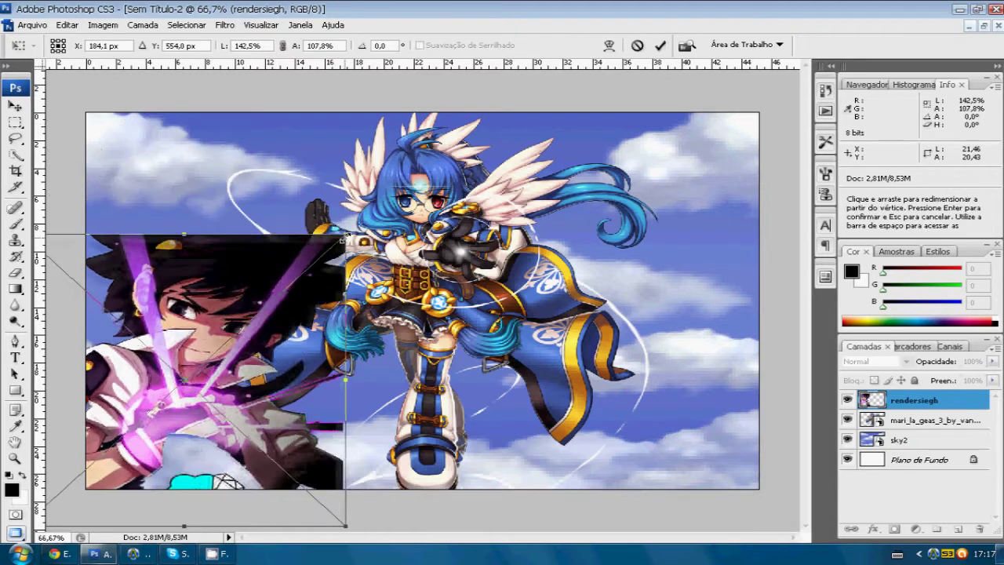
pyautogui.moveTo(274, 479); pyautogui.dragTo(274, 375)
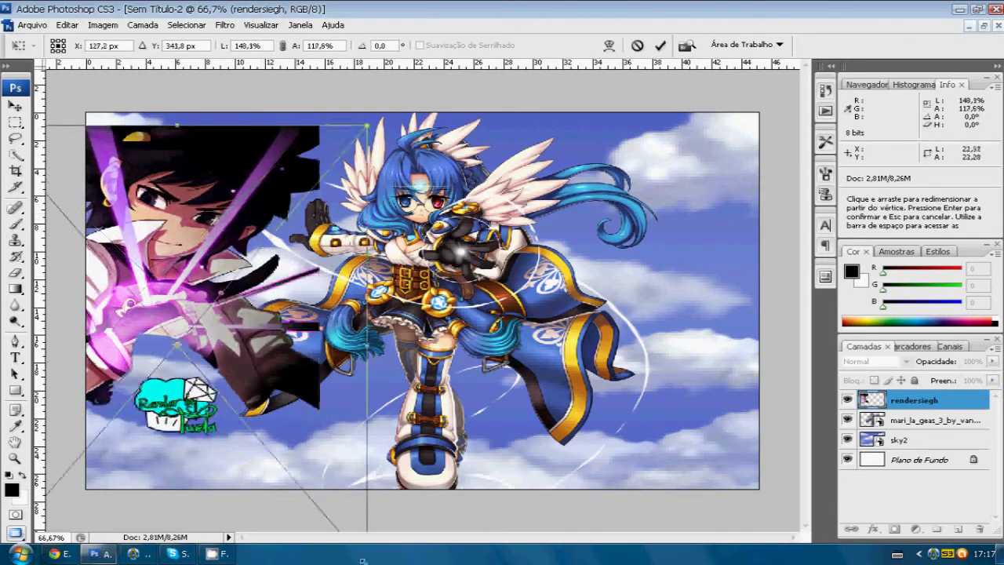
pyautogui.moveTo(309, 417); pyautogui.dragTo(339, 533)
pyautogui.moveTo(339, 155); pyautogui.dragTo(365, 115)
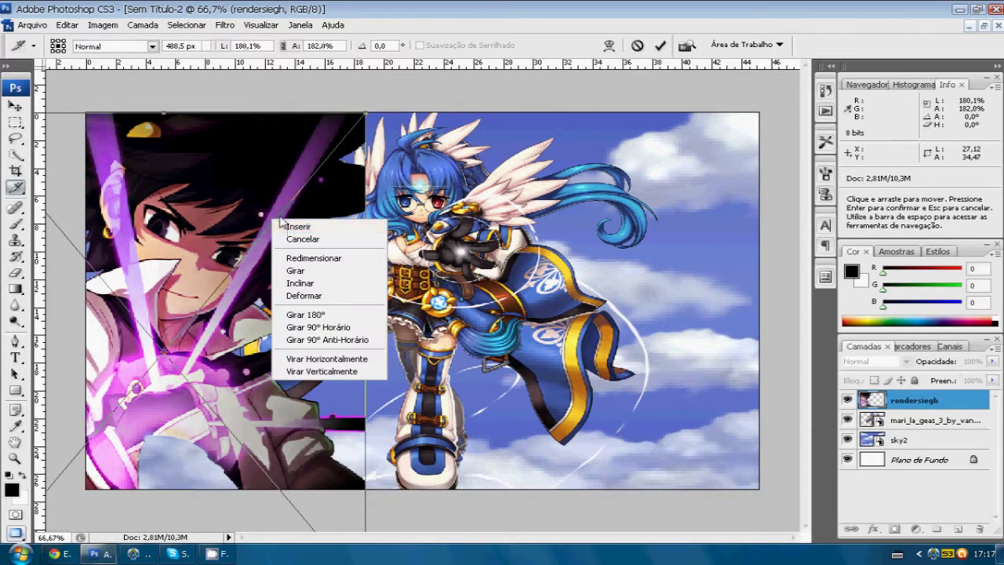
pyautogui.press('Escape')
pyautogui.keyDown('ctrl'); pyautogui.click(909, 429); pyautogui.keyUp('ctrl')
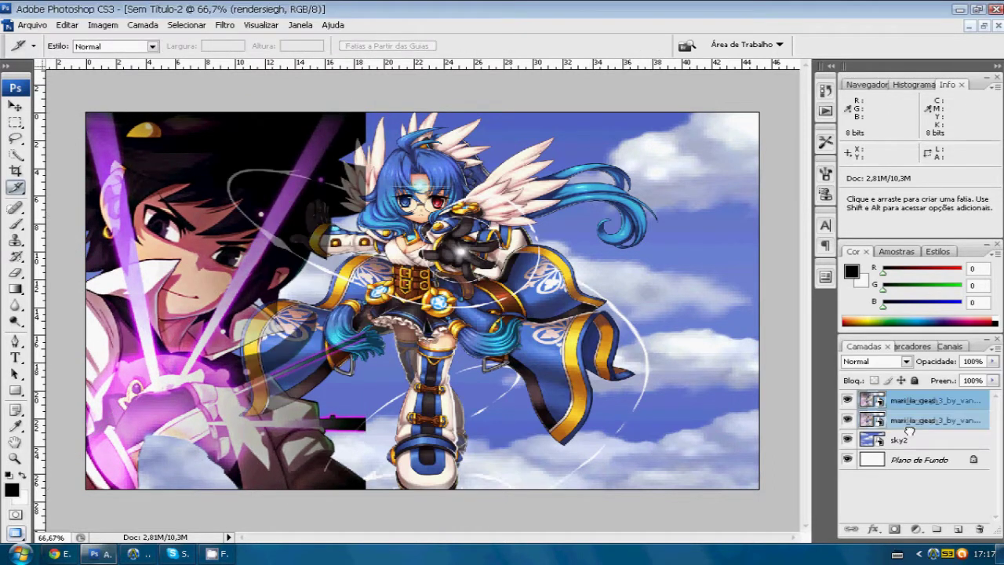
pyautogui.click(32, 24)
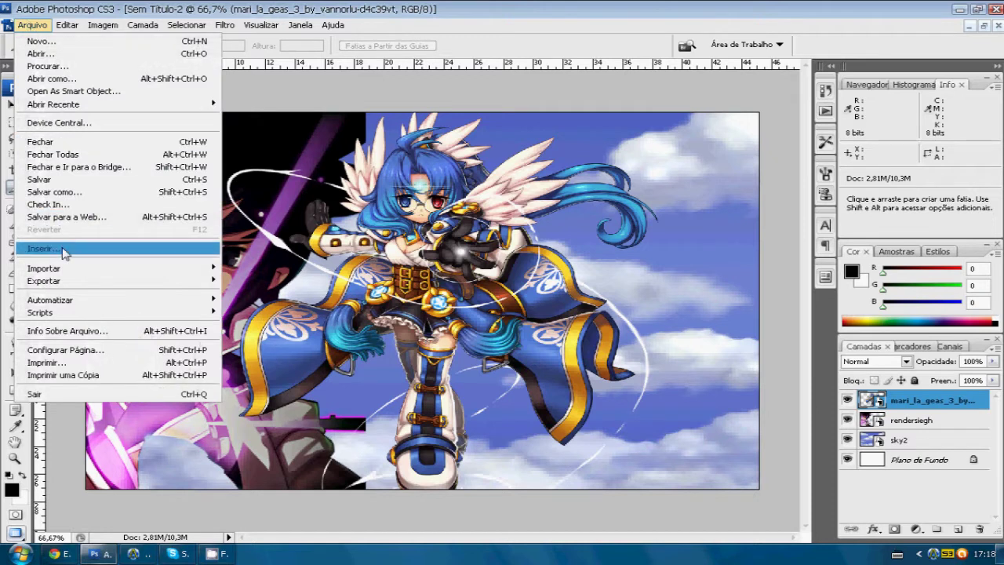
# Place boss3duel.png from the Bosses folder into the wallpaper
pyautogui.click(68, 247)
pyautogui.click(550, 127)
pyautogui.click(538, 301)
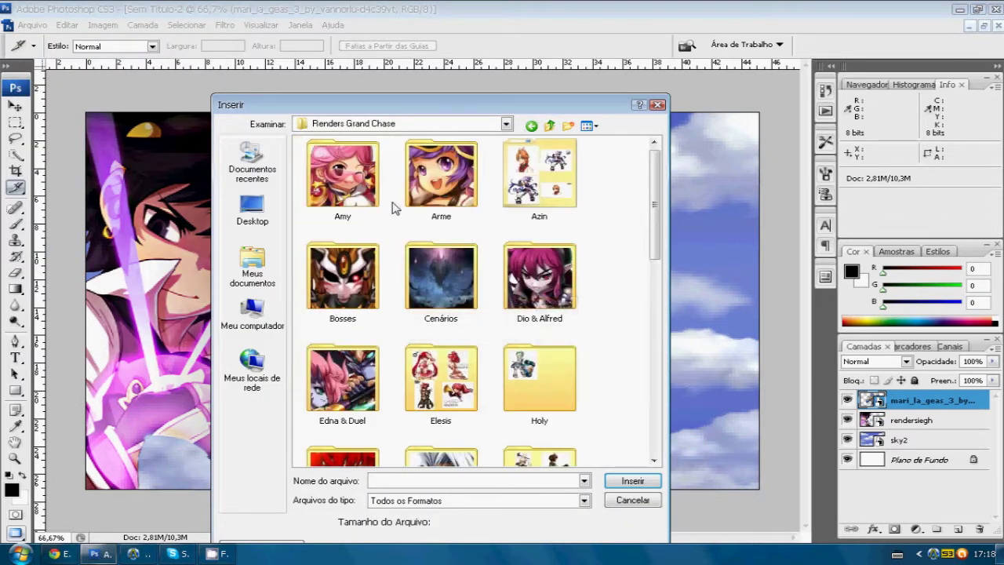
pyautogui.scroll(-3, 408, 236)
pyautogui.scroll(3, 384, 274)
pyautogui.doubleClick(342, 279)
pyautogui.scroll(-3, 535, 380)
pyautogui.scroll(-3, 535, 380)
pyautogui.scroll(-3, 536, 380)
pyautogui.scroll(-5, 525, 365)
pyautogui.scroll(-5, 521, 360)
pyautogui.scroll(-5, 522, 360)
pyautogui.scroll(-5, 522, 361)
pyautogui.scroll(-2, 524, 364)
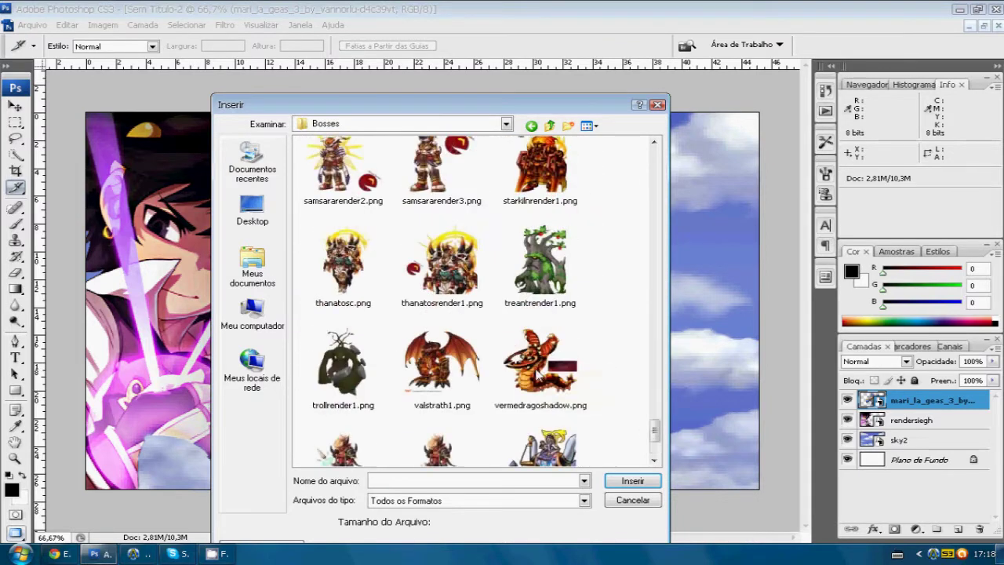
pyautogui.scroll(5, 537, 379)
pyautogui.scroll(2, 537, 379)
pyautogui.scroll(3, 535, 379)
pyautogui.scroll(3, 536, 379)
pyautogui.scroll(3, 534, 378)
pyautogui.scroll(2, 531, 377)
pyautogui.scroll(3, 531, 377)
pyautogui.scroll(3, 531, 377)
pyautogui.scroll(3, 530, 369)
pyautogui.scroll(1, 414, 320)
pyautogui.doubleClick(346, 296)
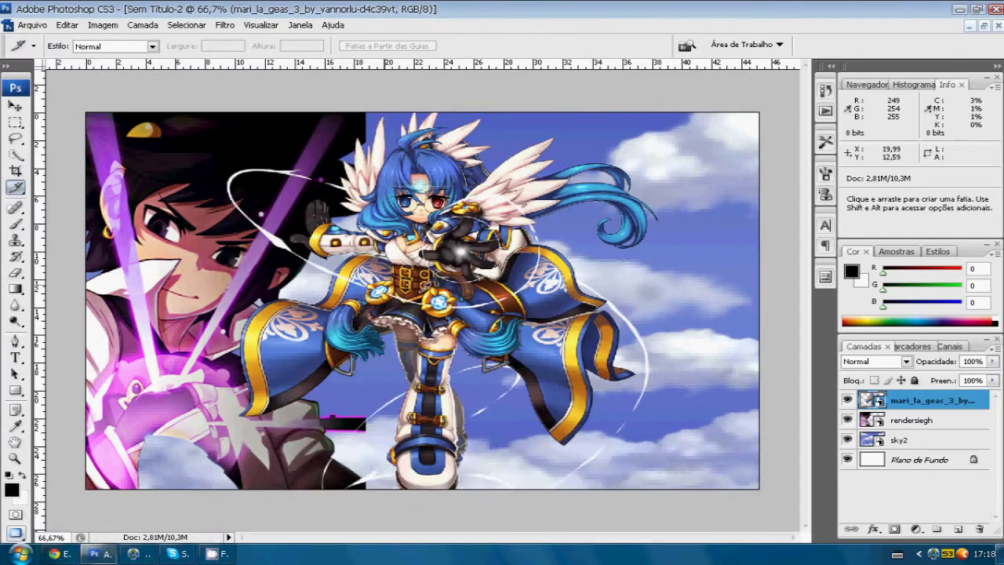
# Enlarge the boss render on the right side and commit the transform
pyautogui.moveTo(864, 51)
pyautogui.mouseDown()
pyautogui.moveTo(728, 323)
pyautogui.moveTo(689, 329)
pyautogui.mouseUp()
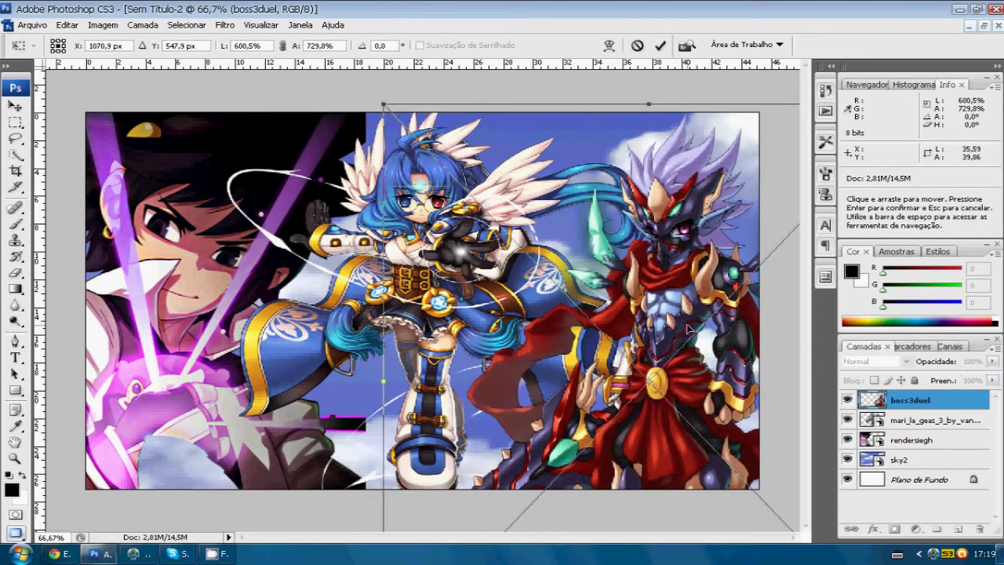
pyautogui.rightClick(663, 320)
pyautogui.click(685, 327)
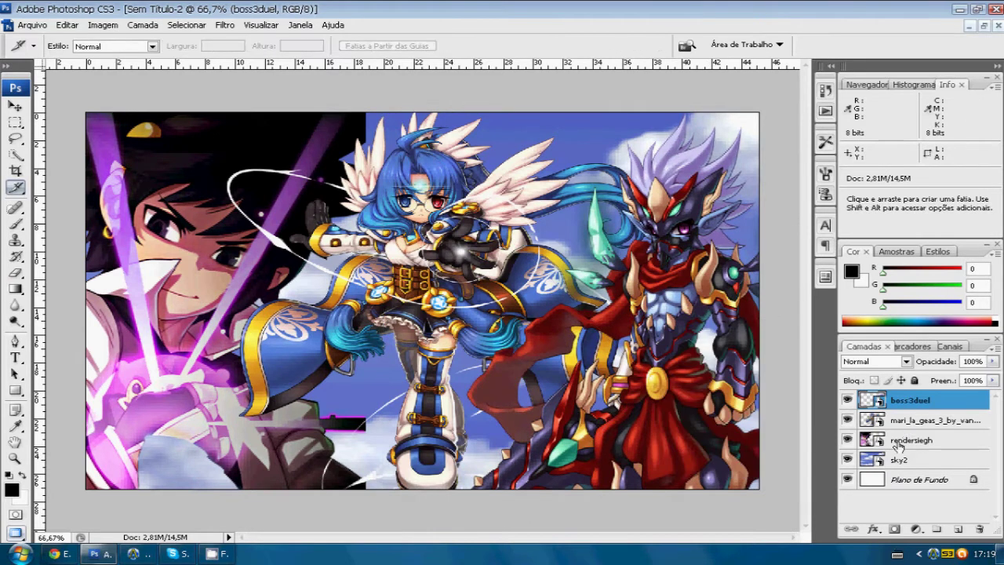
# Hide the boss3duel and Mari layers and select the Sieghart layer
pyautogui.click(910, 439)
pyautogui.click(847, 420)
pyautogui.click(847, 400)
pyautogui.click(900, 460)
# Duplicate the rendersiegh layer four times
pyautogui.rightClick(900, 445)
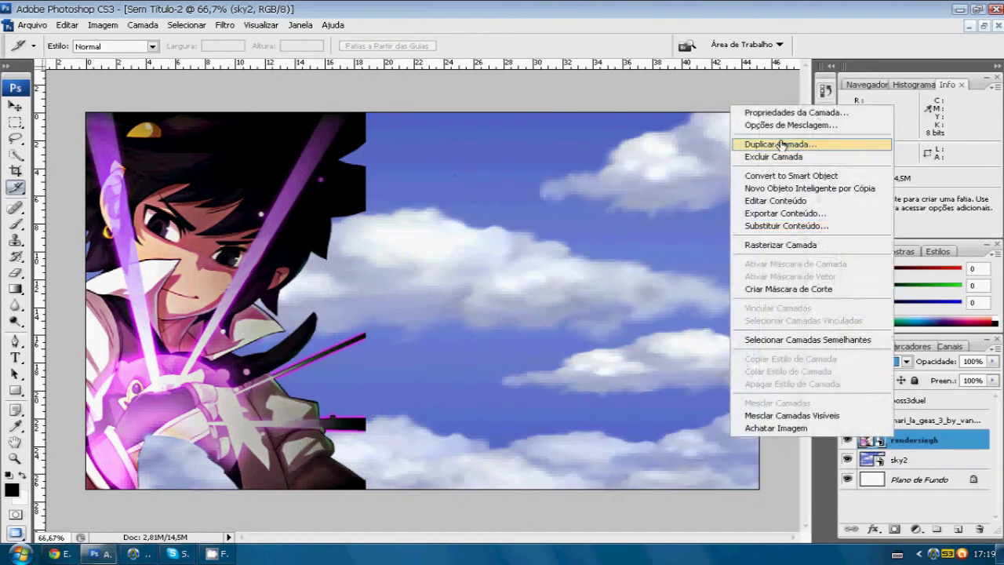
pyautogui.click(785, 139)
pyautogui.press('Return')
pyautogui.rightClick(902, 440)
pyautogui.click(784, 139)
pyautogui.press('Return')
pyautogui.rightClick(909, 440)
pyautogui.click(784, 124)
pyautogui.press('Return')
pyautogui.rightClick(910, 440)
pyautogui.click(785, 73)
pyautogui.press('Return')
# Offset the four Sieghart copies into a staggered fan with the Move tool
pyautogui.press('v')
pyautogui.moveTo(669, 478); pyautogui.dragTo(798, 502)
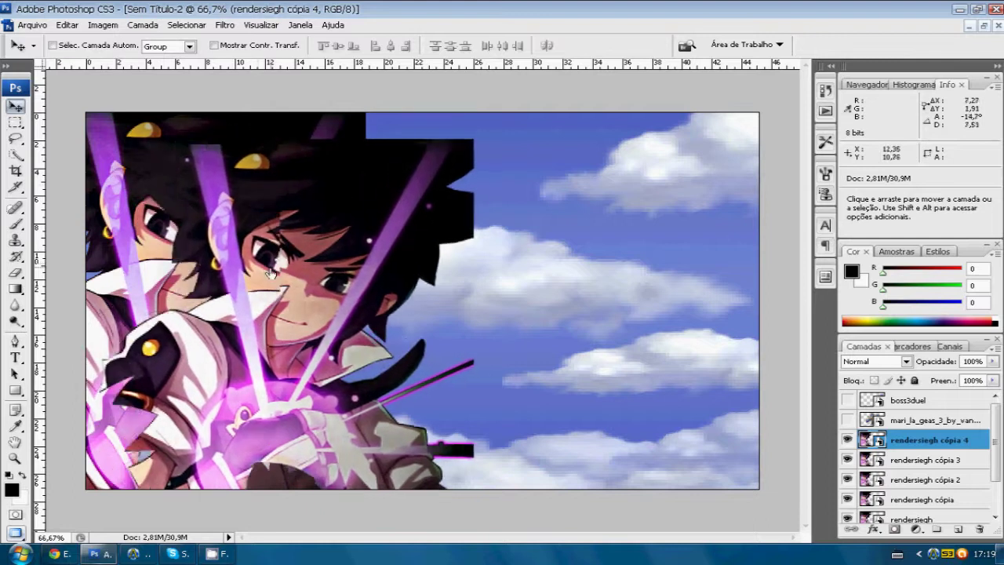
pyautogui.moveTo(135, 352); pyautogui.dragTo(122, 244)
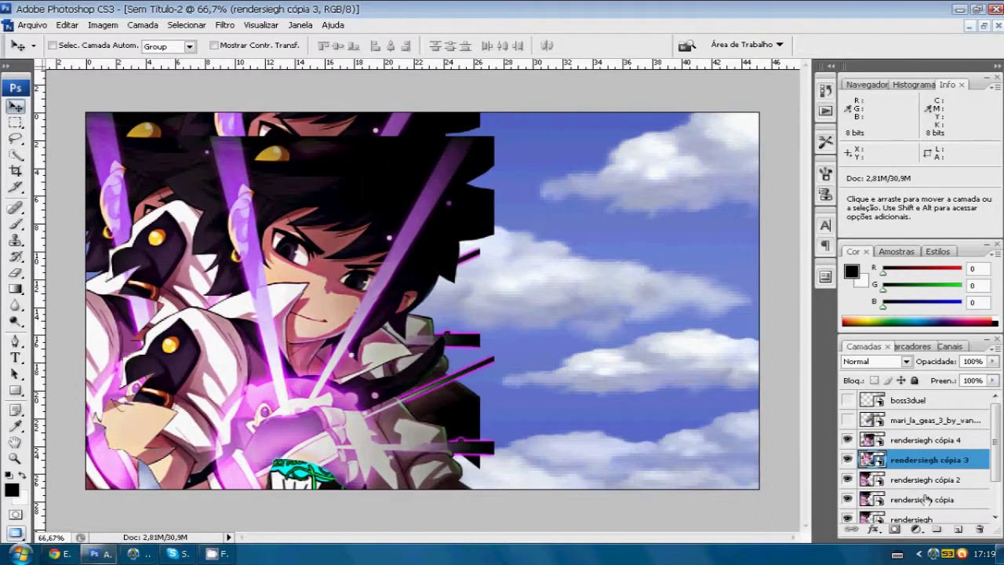
pyautogui.moveTo(170, 278); pyautogui.dragTo(99, 183)
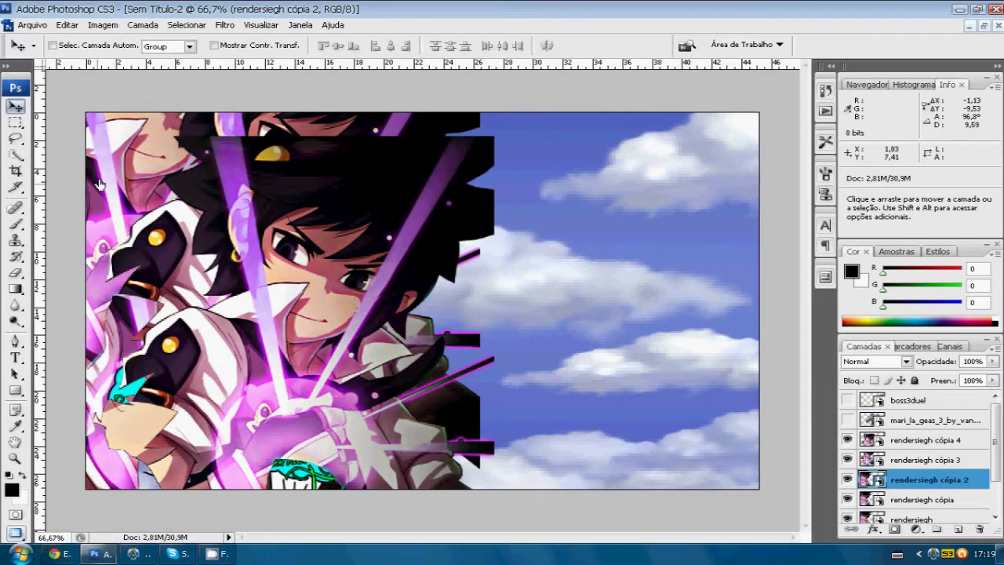
pyautogui.moveTo(343, 383); pyautogui.dragTo(366, 460)
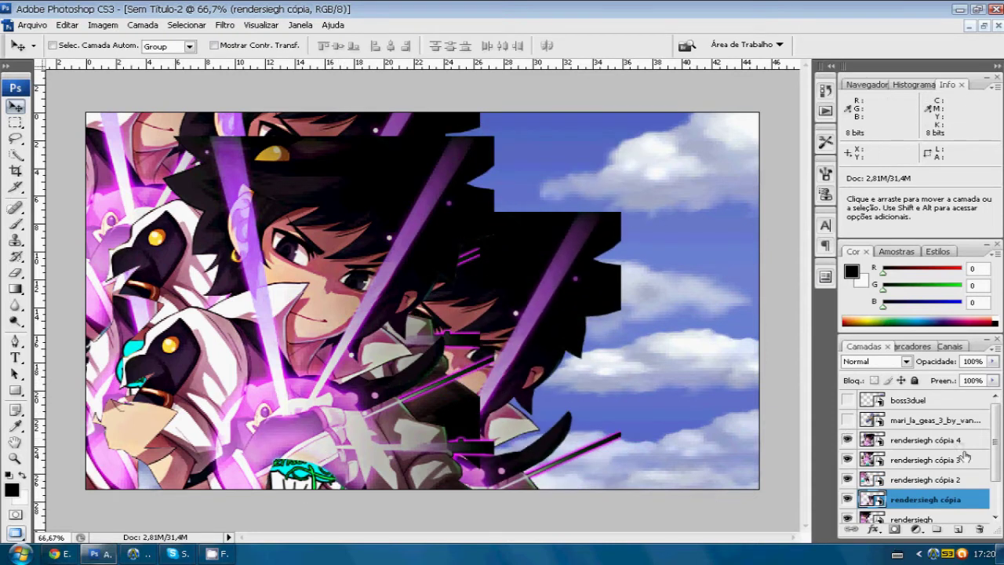
pyautogui.click(224, 24)
pyautogui.moveTo(243, 187)
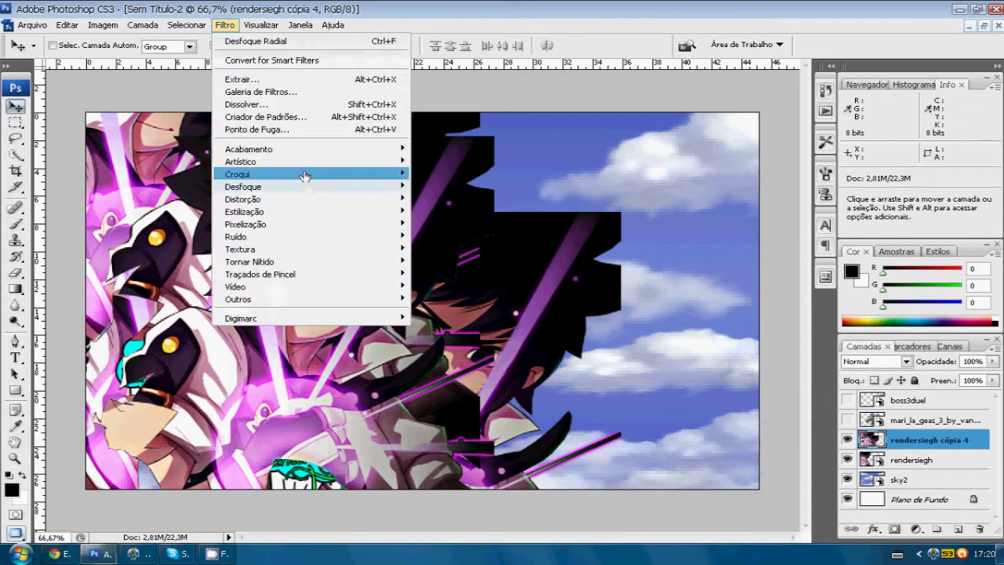
# Apply a Motion Blur of about 45° angle and 559 px distance to the Sieghart copies
pyautogui.click(502, 233)
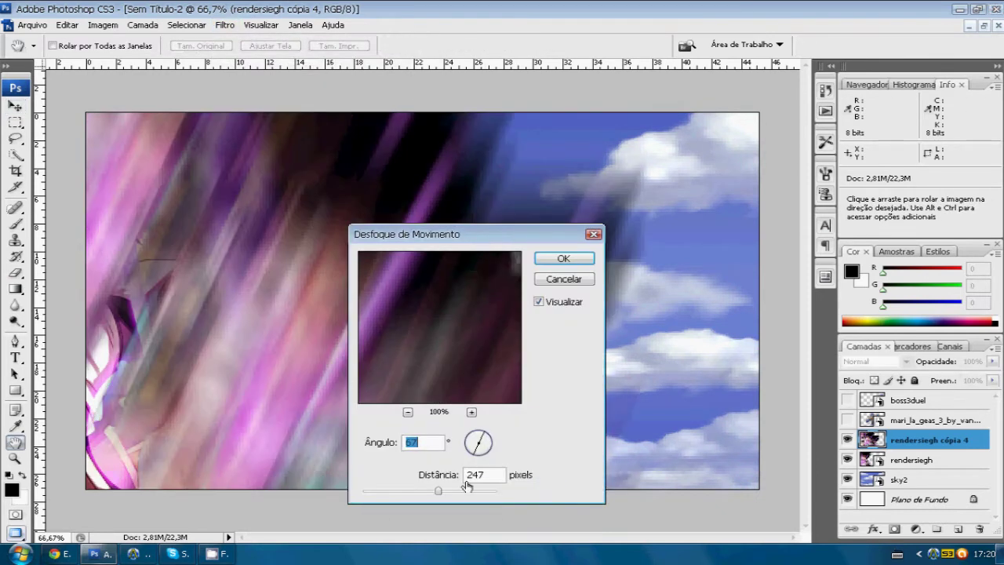
pyautogui.moveTo(417, 492); pyautogui.dragTo(448, 492)
pyautogui.moveTo(477, 442)
pyautogui.mouseDown()
pyautogui.moveTo(463, 442)
pyautogui.moveTo(453, 463)
pyautogui.moveTo(459, 444)
pyautogui.mouseUp()
pyautogui.moveTo(448, 492); pyautogui.dragTo(460, 491)
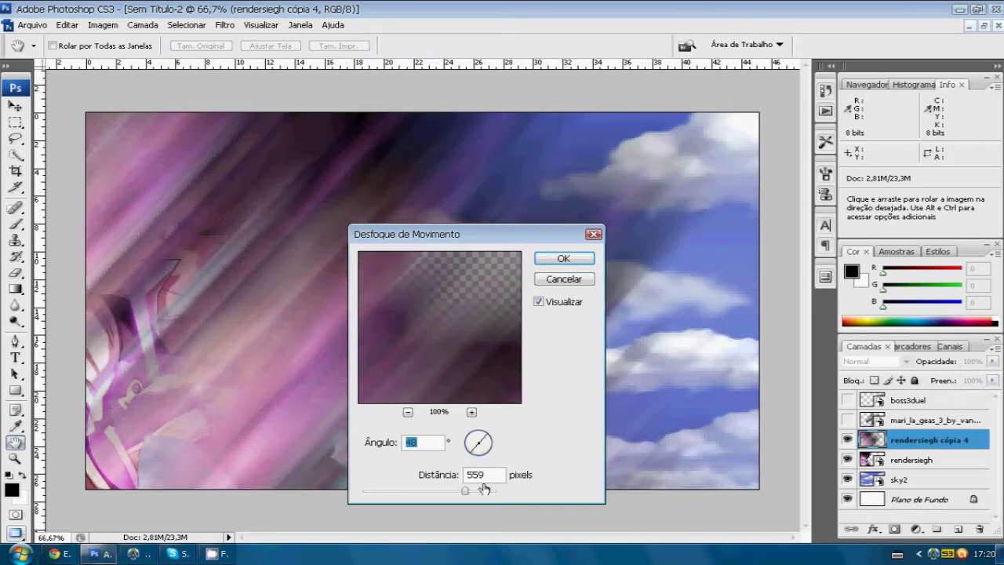
pyautogui.press('Return')
pyautogui.press('v')
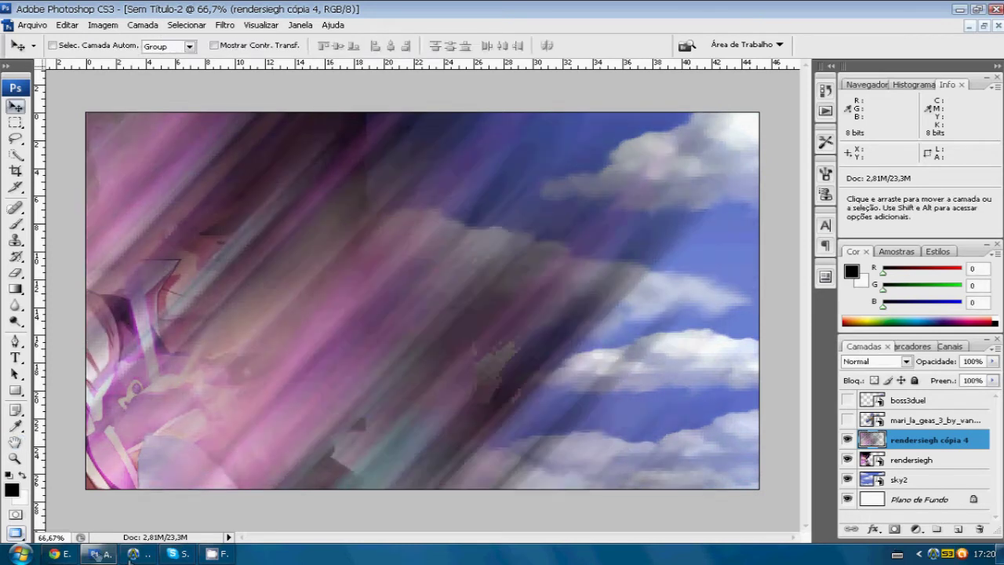
pyautogui.scroll(-3, 506, 304)
# Return to Photoshop and try Cor blending on the blurred Sieghart copy
pyautogui.scroll(-10, 505, 304)
pyautogui.scroll(-10, 506, 304)
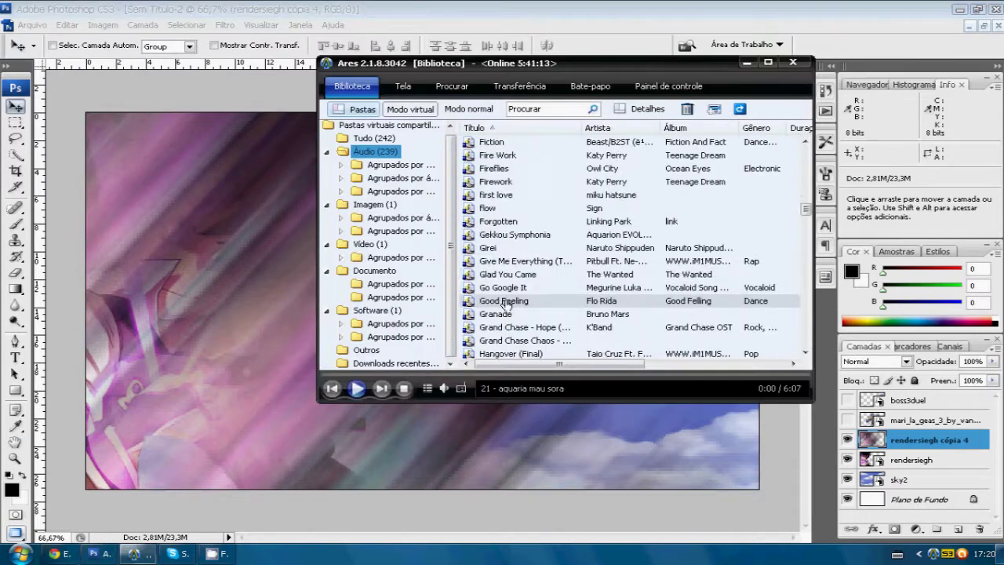
pyautogui.scroll(-10, 506, 304)
pyautogui.scroll(-5, 506, 304)
pyautogui.scroll(-3, 506, 304)
pyautogui.hotkey('alt', 'Tab')
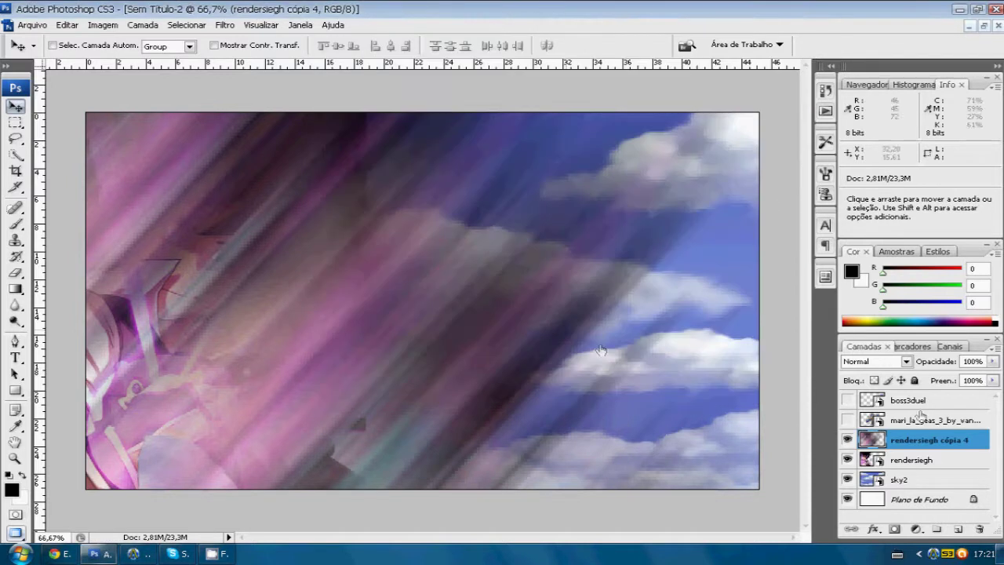
pyautogui.click(906, 361)
pyautogui.click(863, 345)
# Try several blend modes, including Luz Linear, on the blurred copy, settling on Luz Brilhante
pyautogui.click(906, 361)
pyautogui.click(867, 302)
pyautogui.click(905, 361)
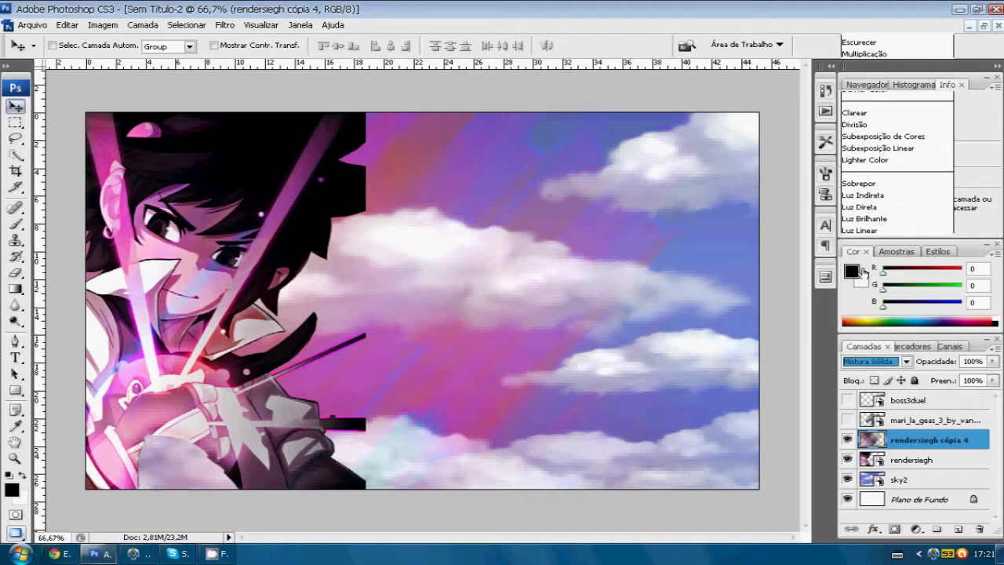
pyautogui.click(863, 253)
pyautogui.click(906, 362)
pyautogui.click(863, 230)
pyautogui.click(873, 361)
pyautogui.click(863, 243)
pyautogui.click(873, 361)
pyautogui.click(863, 250)
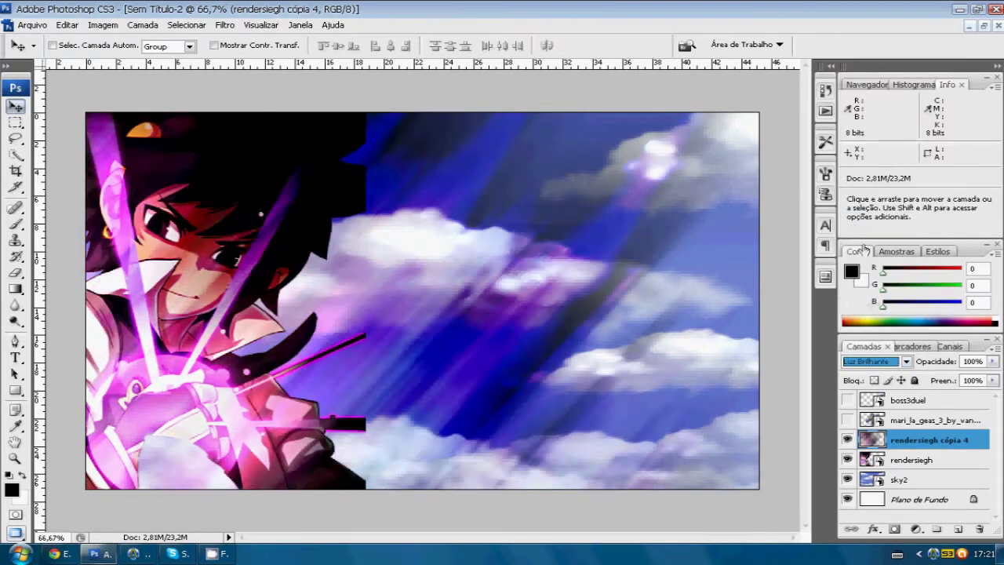
# Try Luz Direta, Saturação and other modes on the original Sieghart layer
pyautogui.click(894, 360)
pyautogui.click(871, 206)
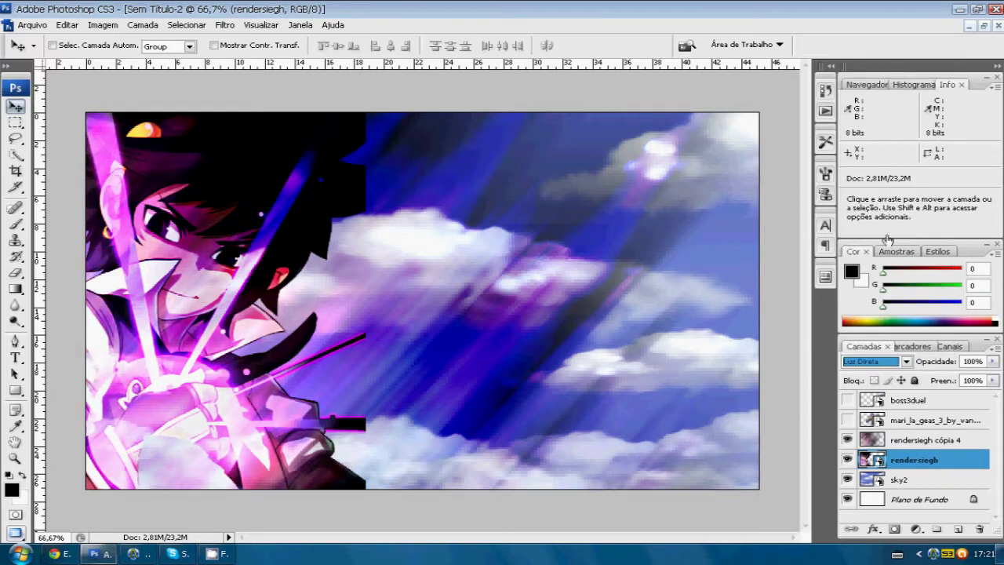
pyautogui.click(894, 361)
pyautogui.click(866, 325)
pyautogui.click(871, 360)
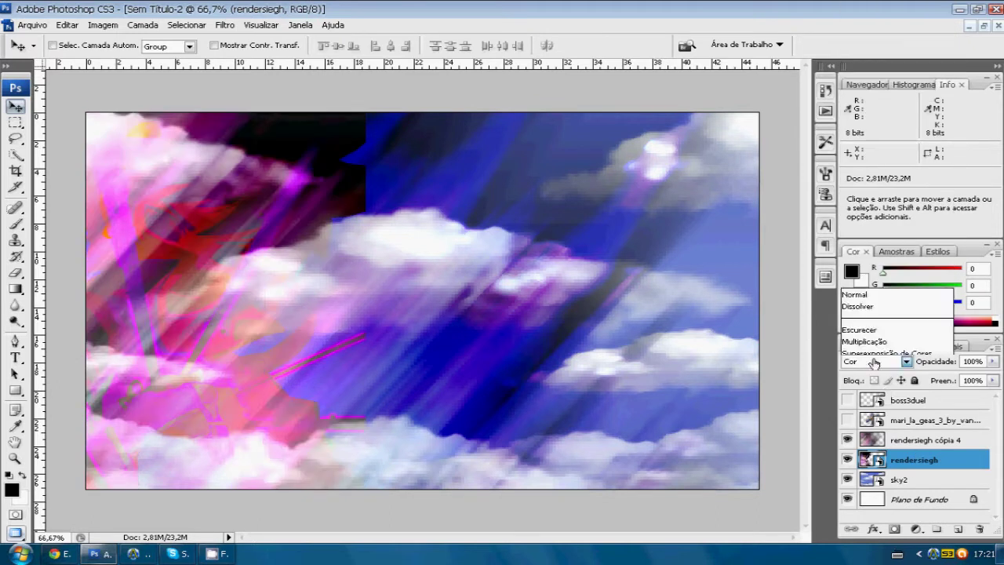
pyautogui.click(861, 341)
pyautogui.click(871, 361)
pyautogui.click(863, 316)
# Test Exclusão, Diferença and Luz do Pino on Sieghart, then settle on Sobrepor
pyautogui.click(870, 361)
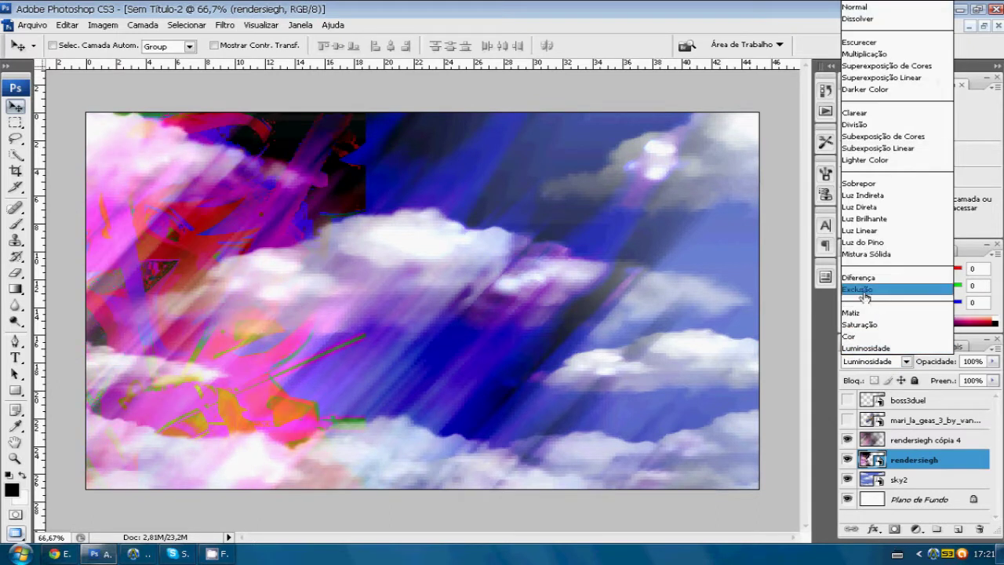
pyautogui.click(862, 290)
pyautogui.click(871, 361)
pyautogui.click(858, 278)
pyautogui.click(871, 361)
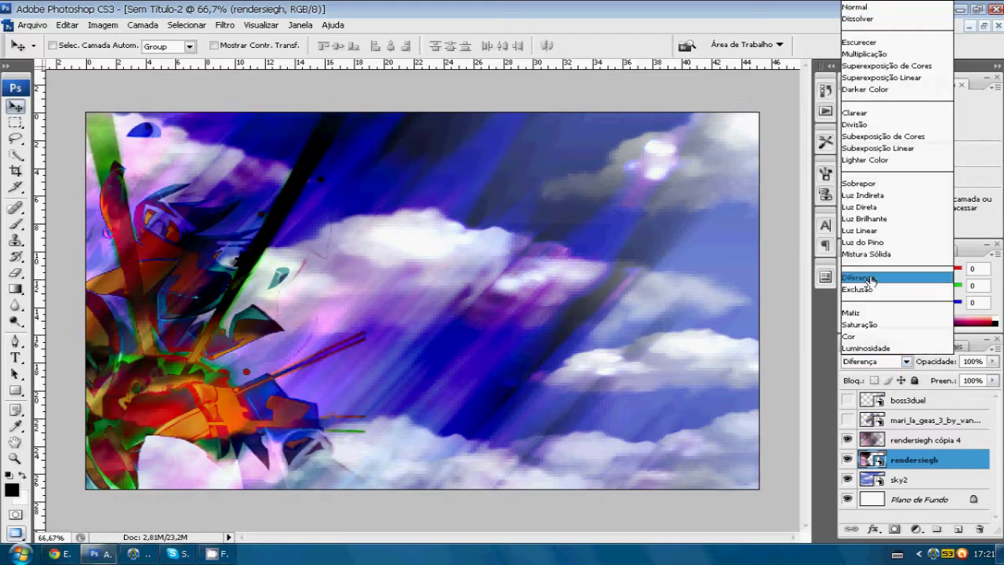
pyautogui.click(858, 242)
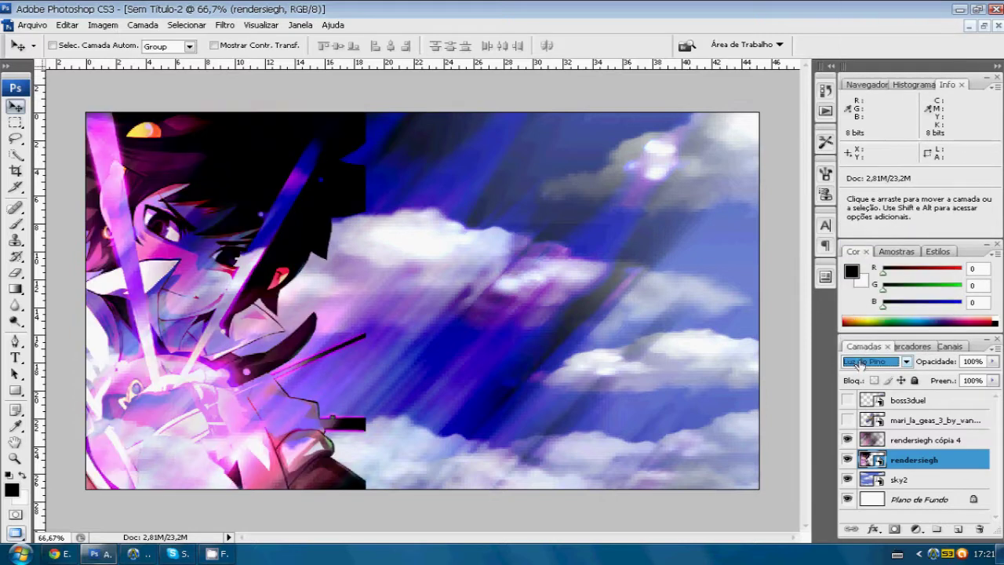
pyautogui.click(861, 362)
pyautogui.click(872, 194)
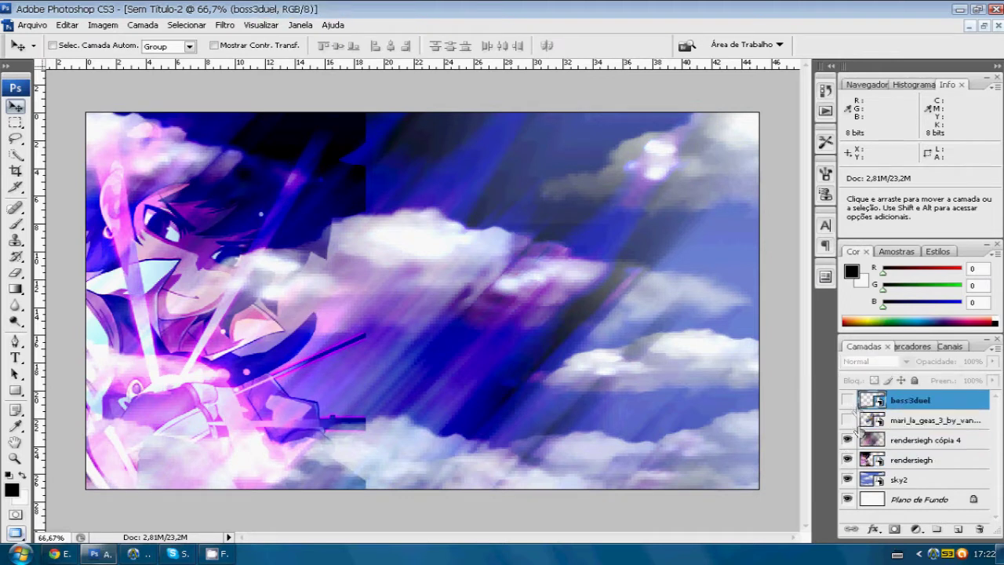
# Show the boss render layer again and duplicate it four times
pyautogui.click(847, 400)
pyautogui.rightClick(894, 401)
pyautogui.click(784, 108)
pyautogui.click(640, 164)
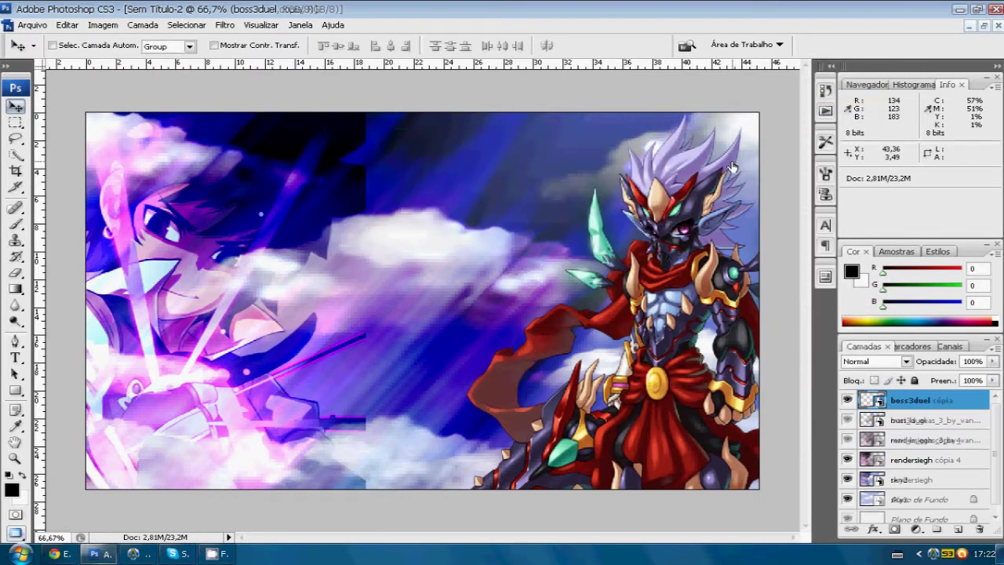
pyautogui.rightClick(894, 400)
pyautogui.click(784, 107)
pyautogui.press('Return')
pyautogui.rightClick(910, 400)
pyautogui.click(785, 99)
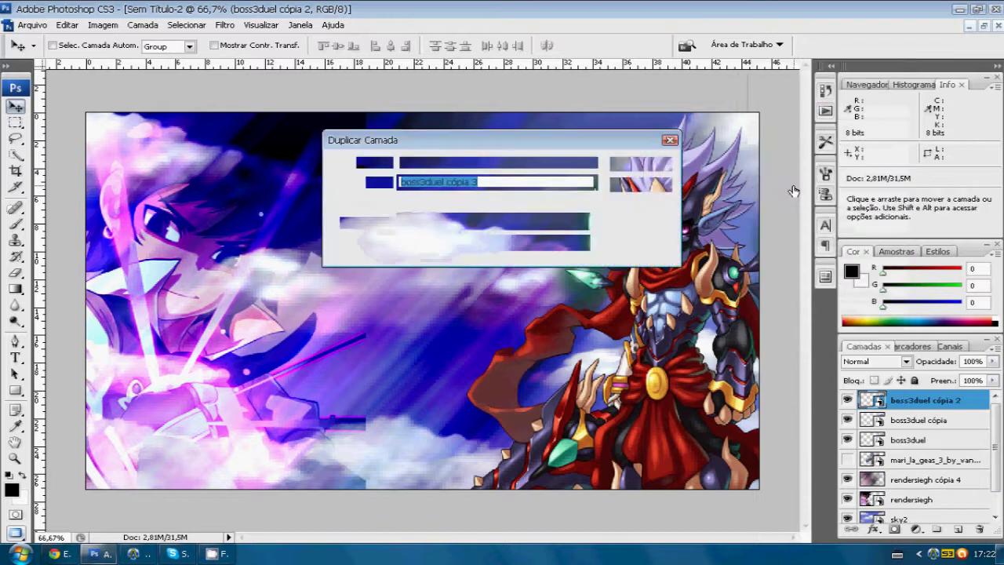
pyautogui.press('Return')
pyautogui.rightClick(910, 400)
pyautogui.click(798, 266)
pyautogui.press('Return')
# Drag the boss copies to new offset positions, one lower in the canvas centre
pyautogui.moveTo(688, 305)
pyautogui.mouseDown()
pyautogui.moveTo(731, 237)
pyautogui.moveTo(739, 149)
pyautogui.mouseUp()
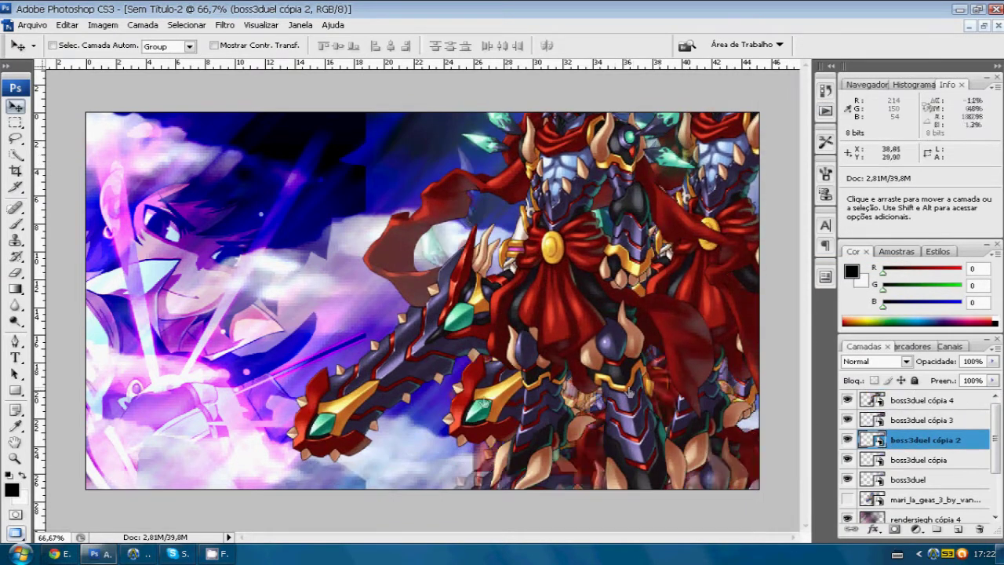
pyautogui.moveTo(627, 392); pyautogui.dragTo(432, 428)
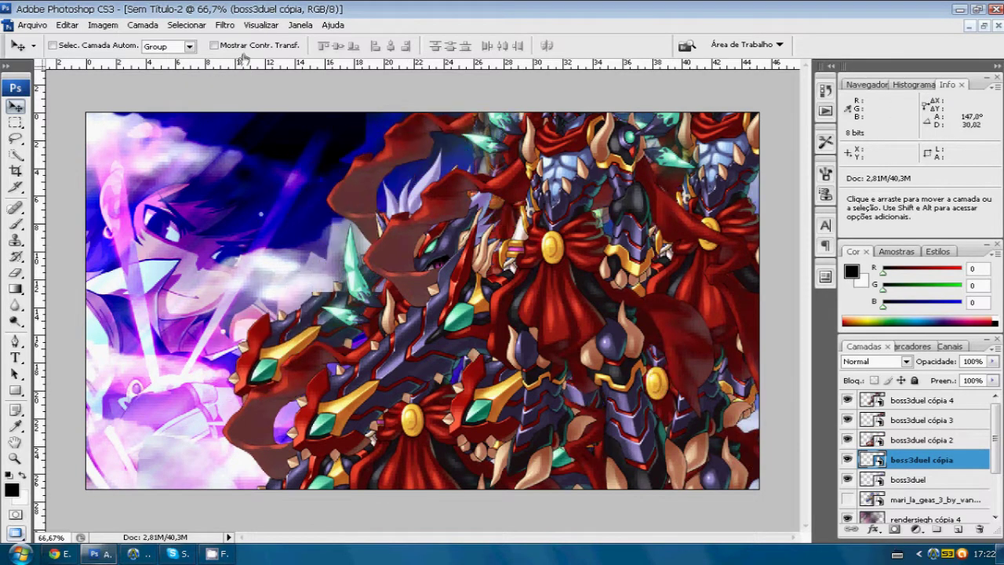
pyautogui.click(926, 400)
pyautogui.moveTo(629, 165)
pyautogui.mouseDown()
pyautogui.moveTo(629, 345)
pyautogui.moveTo(610, 317)
pyautogui.mouseUp()
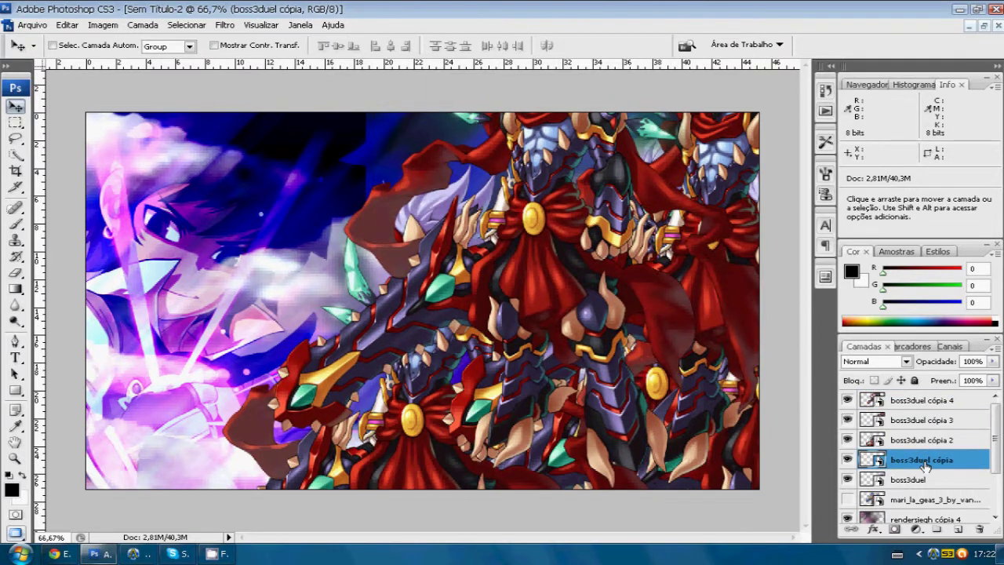
pyautogui.click(225, 24)
pyautogui.moveTo(243, 187)
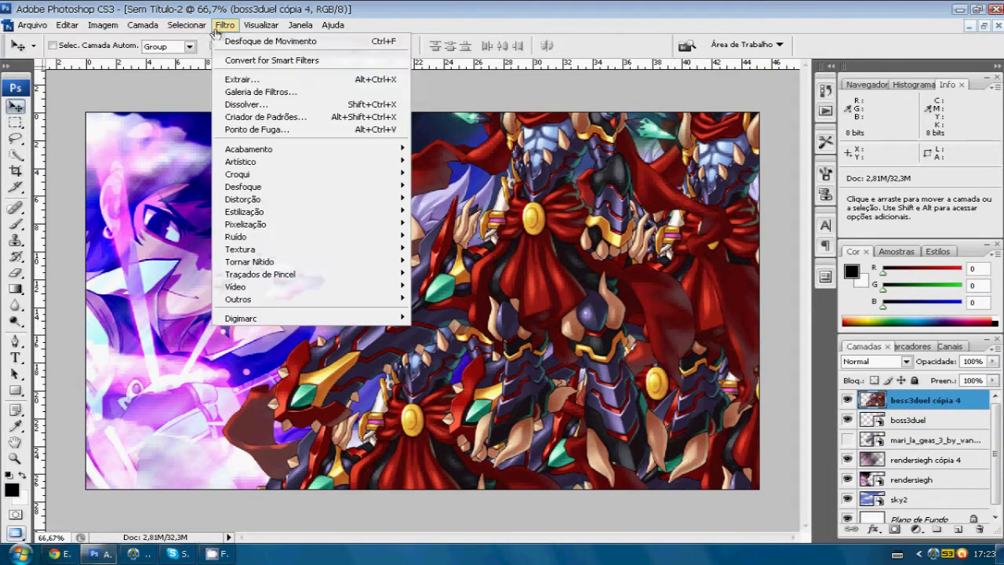
# Skip Desfoque de Superfície and apply a large-radius Desfoque de Caixa to the boss copies
pyautogui.click(491, 250)
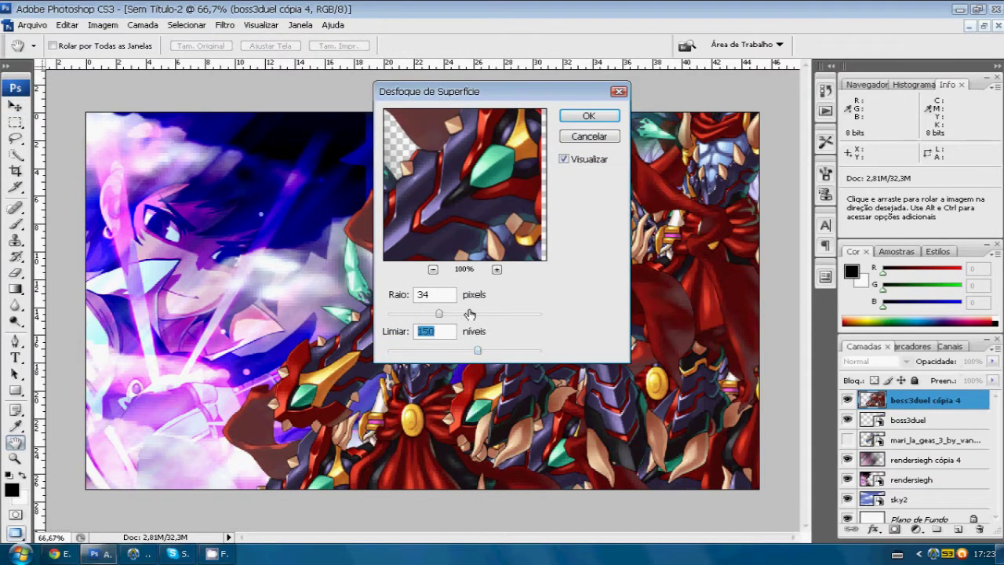
pyautogui.click(573, 138)
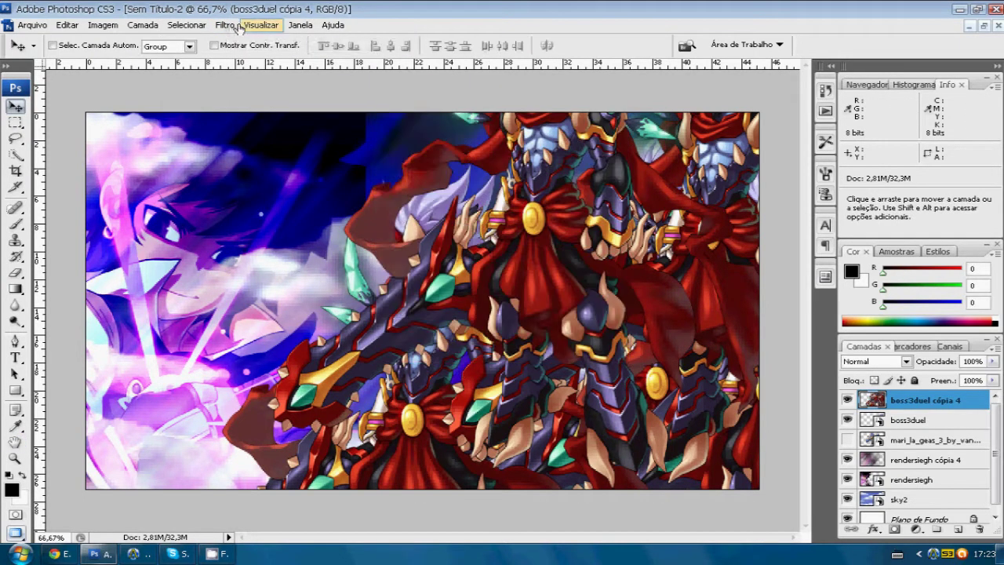
pyautogui.click(224, 25)
pyautogui.click(496, 200)
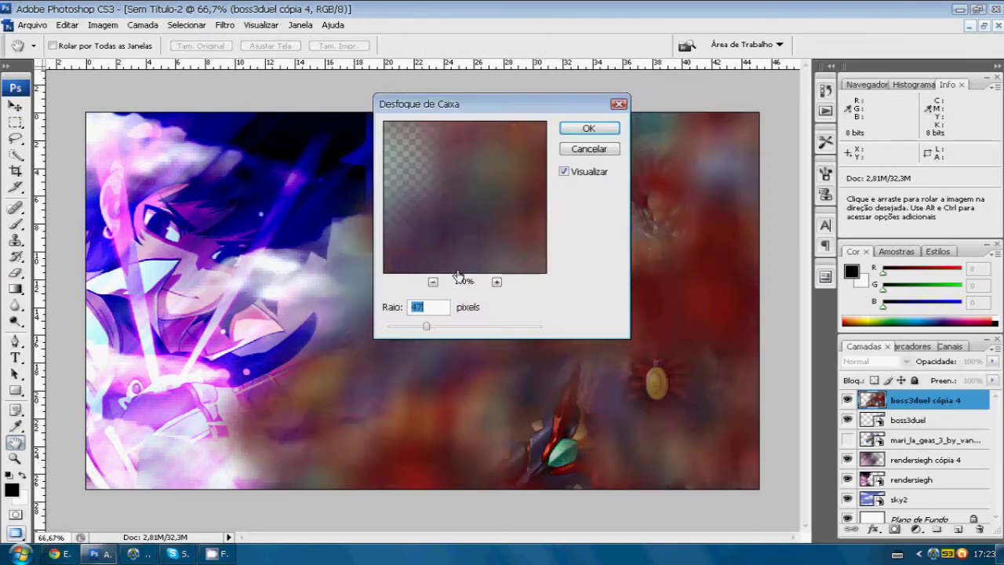
pyautogui.moveTo(544, 115); pyautogui.dragTo(423, 167)
pyautogui.moveTo(306, 378)
pyautogui.mouseDown()
pyautogui.moveTo(355, 384)
pyautogui.moveTo(288, 381)
pyautogui.mouseUp()
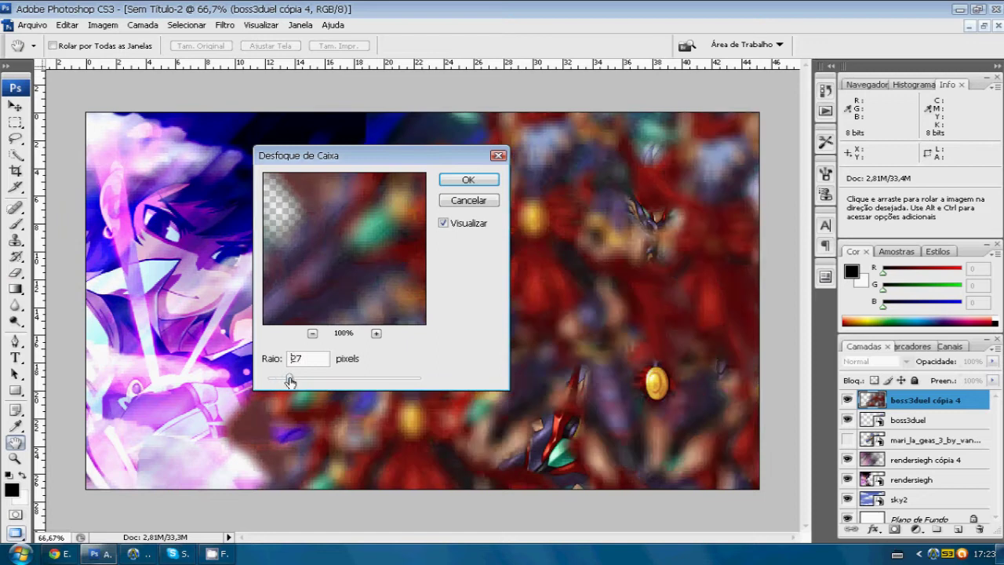
pyautogui.click(469, 180)
# Blend the box-blurred boss layer with Luz do Pino, then try another mode
pyautogui.press('v')
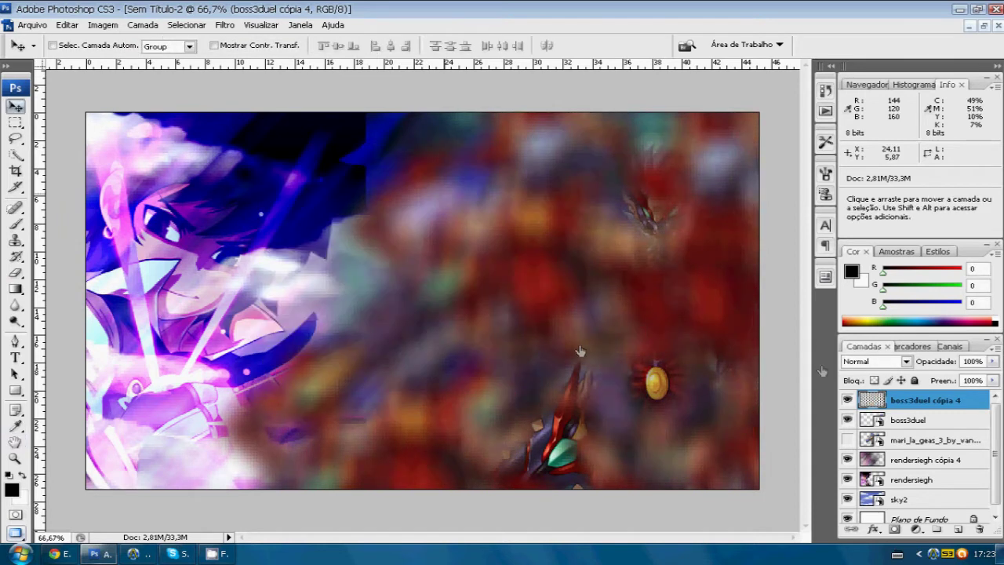
pyautogui.click(874, 361)
pyautogui.click(894, 255)
pyautogui.click(877, 361)
pyautogui.click(880, 253)
# Try Cor, Matiz, Luz Linear and Luz Brilhante blending on the blurred boss layer
pyautogui.click(877, 361)
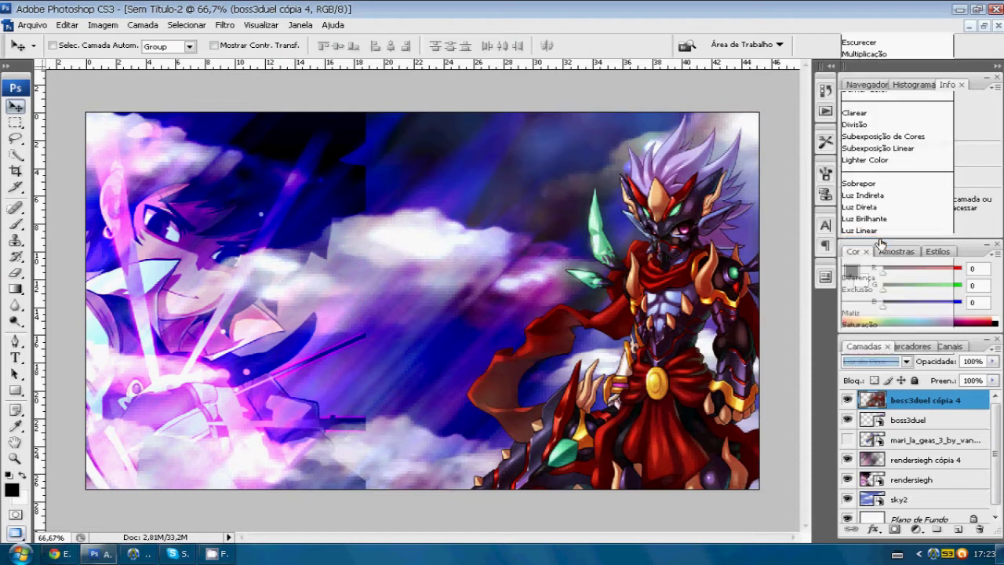
pyautogui.click(851, 336)
pyautogui.click(877, 361)
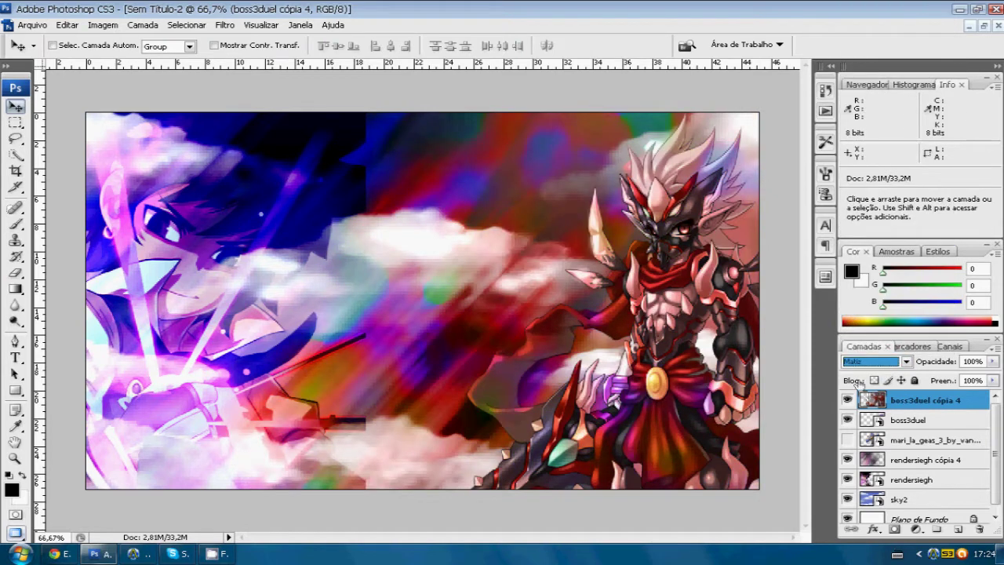
pyautogui.scroll(-1, 883, 363)
pyautogui.click(870, 362)
pyautogui.click(863, 302)
pyautogui.click(886, 361)
pyautogui.click(867, 267)
pyautogui.click(886, 361)
pyautogui.click(866, 282)
pyautogui.click(886, 361)
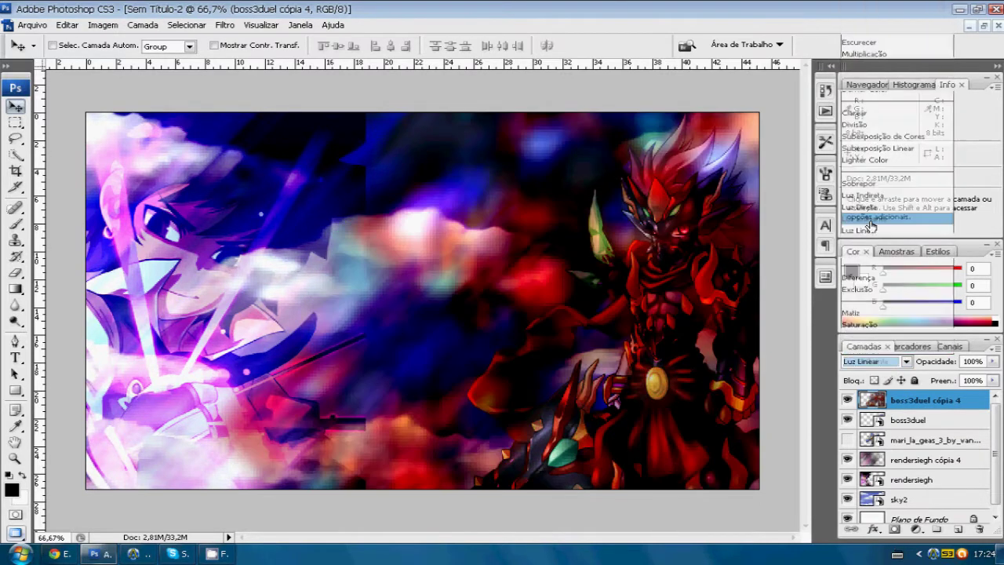
pyautogui.click(875, 215)
# Try Luz Direta, Luz Indireta, Cor, Sobrepor, Multiplicação and Darker Color on the boss layer
pyautogui.click(874, 204)
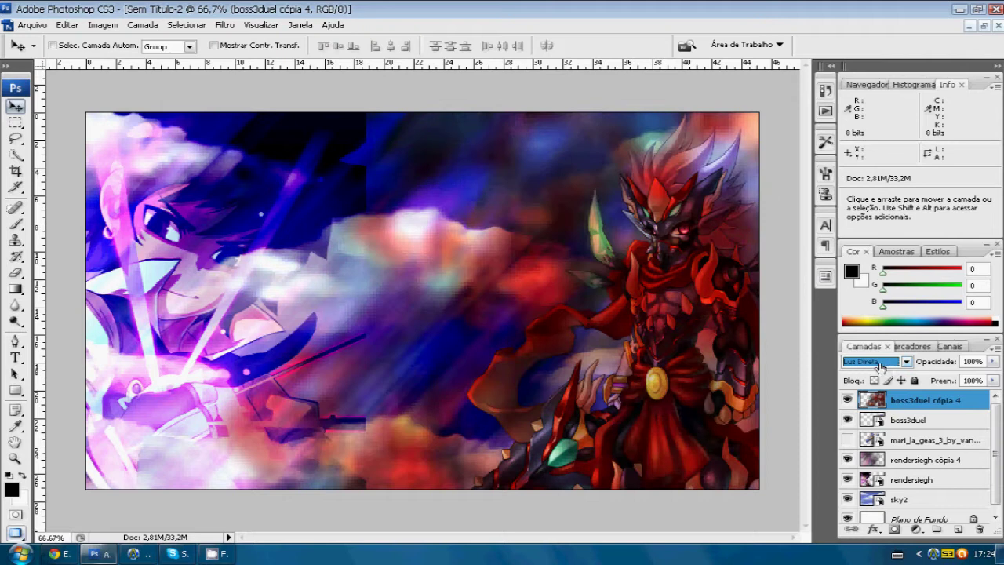
pyautogui.click(886, 361)
pyautogui.click(874, 193)
pyautogui.click(898, 365)
pyautogui.click(849, 336)
pyautogui.click(887, 361)
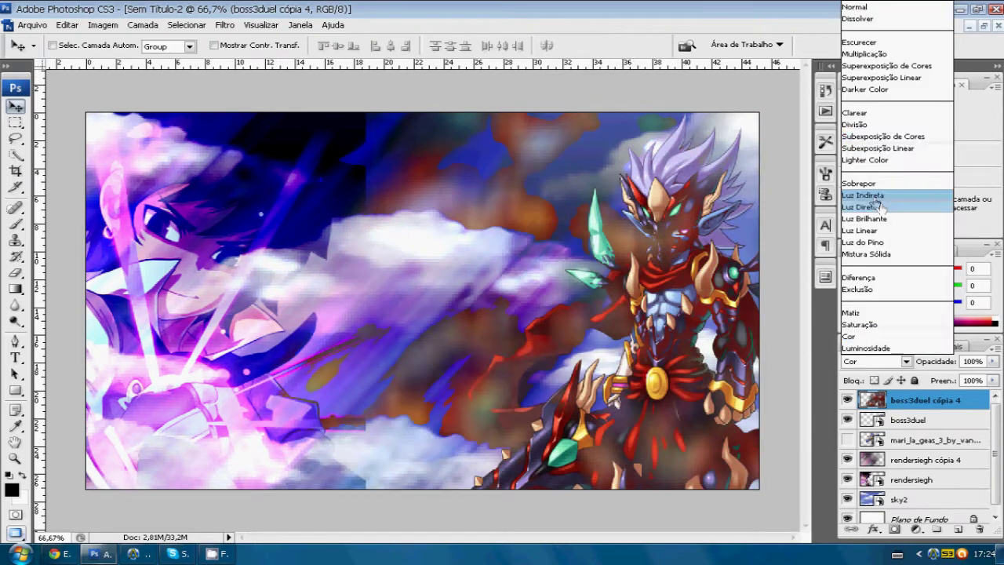
pyautogui.click(877, 183)
pyautogui.click(886, 361)
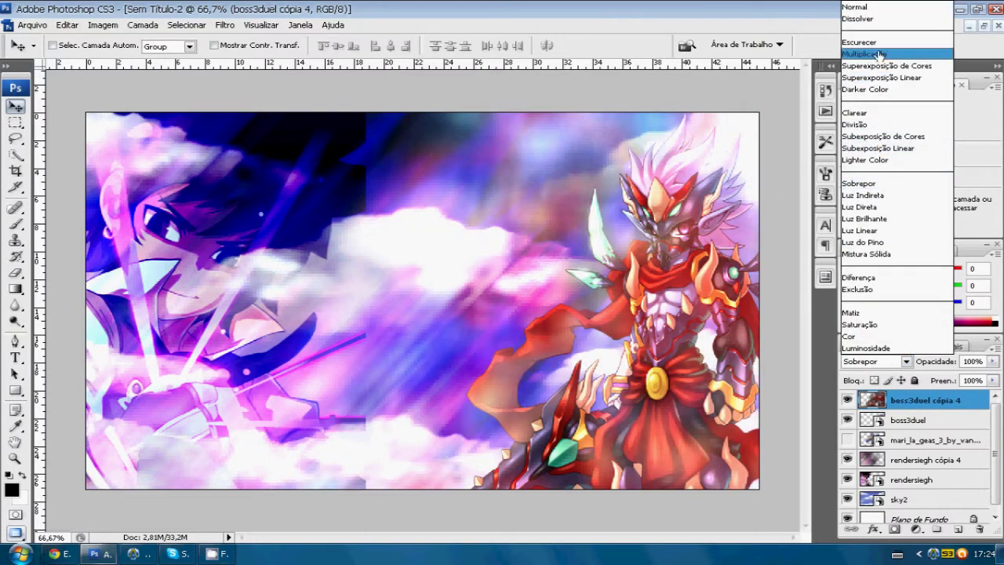
pyautogui.click(876, 55)
pyautogui.click(887, 361)
pyautogui.click(866, 89)
# After Saturação and Exclusão, settle the boss layer on Matiz and unhide the mari_la_geas render
pyautogui.click(876, 361)
pyautogui.click(866, 333)
pyautogui.click(876, 361)
pyautogui.click(863, 333)
pyautogui.click(872, 361)
pyautogui.click(855, 321)
pyautogui.click(876, 361)
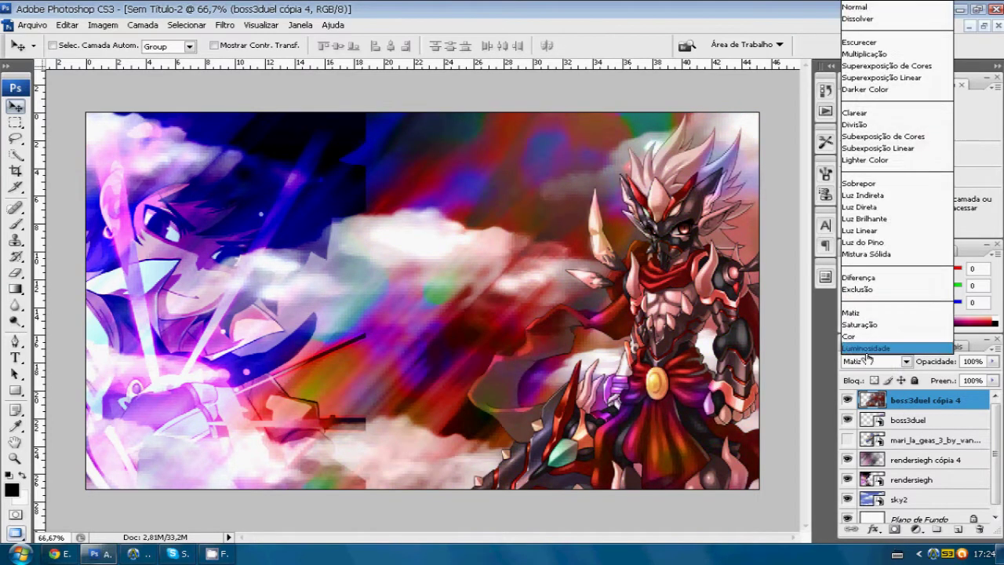
pyautogui.click(863, 282)
pyautogui.click(877, 361)
pyautogui.click(862, 294)
pyautogui.click(876, 361)
pyautogui.click(871, 236)
pyautogui.click(898, 439)
pyautogui.click(847, 439)
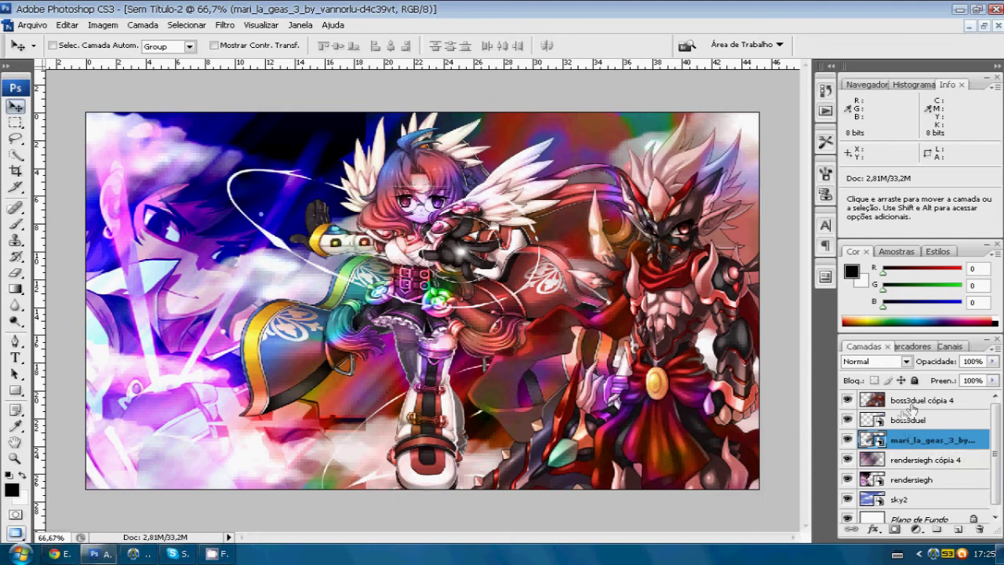
# Move the Mari layer above the bosses and blend boss3duel with Luz Indireta
pyautogui.moveTo(905, 440); pyautogui.dragTo(902, 397)
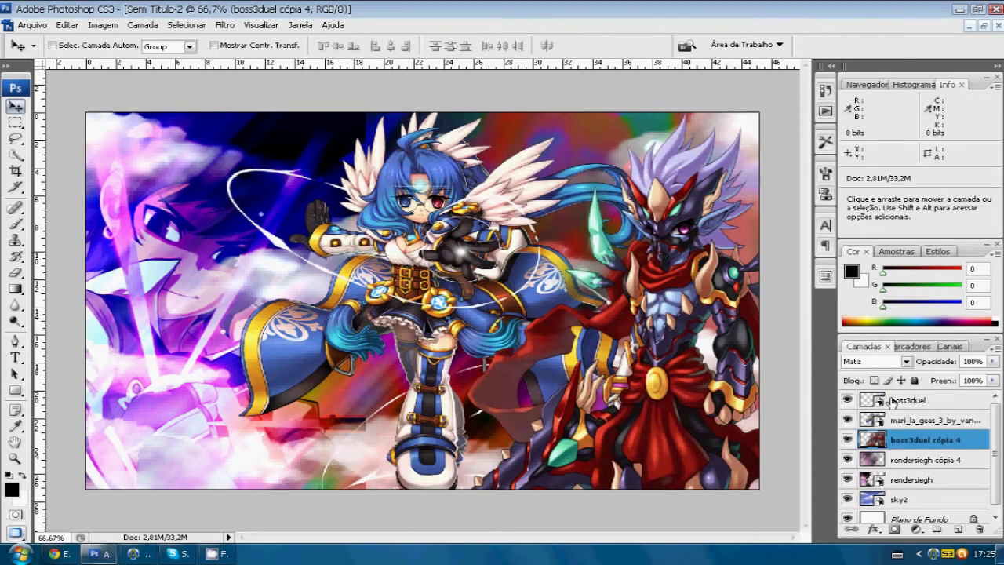
pyautogui.click(902, 439)
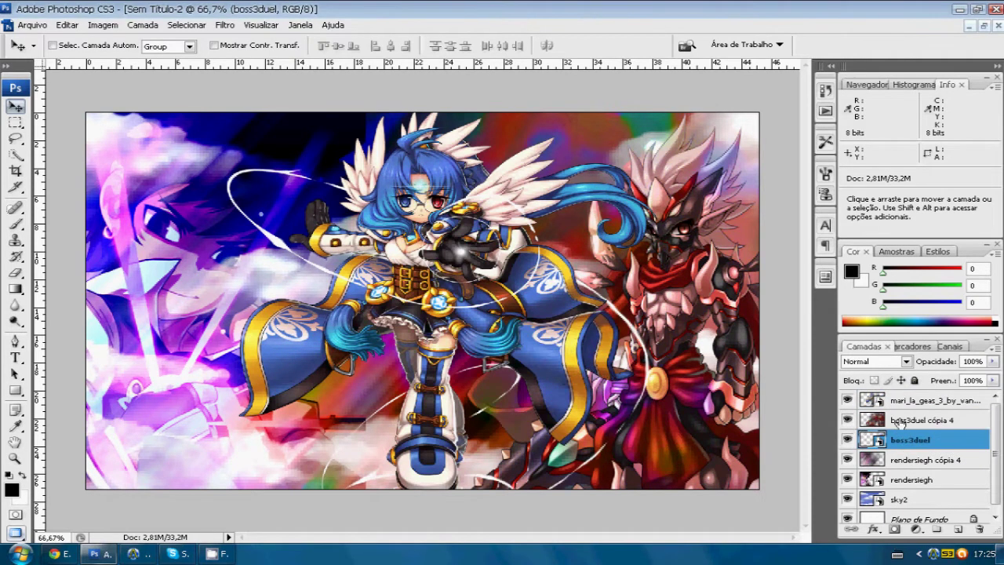
pyautogui.click(876, 360)
pyautogui.click(859, 324)
pyautogui.click(876, 360)
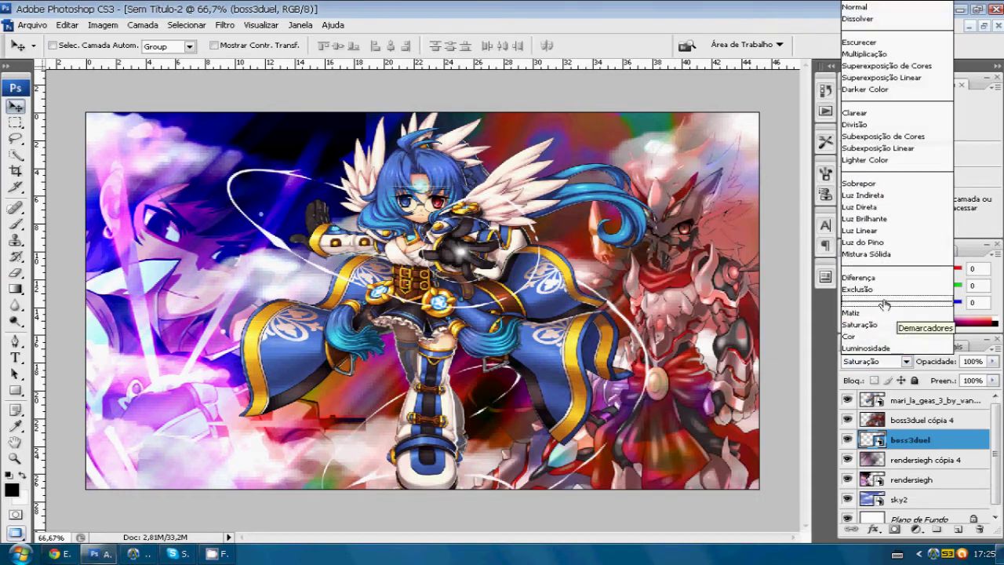
pyautogui.click(892, 196)
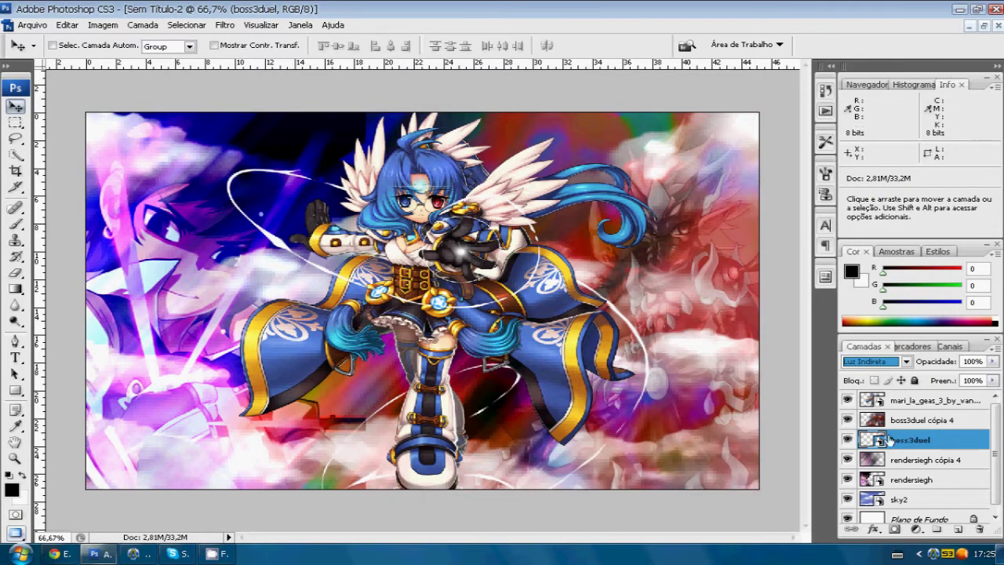
# Hide the browser, return to the wallpaper document and select the Mari render layer
pyautogui.click(59, 554)
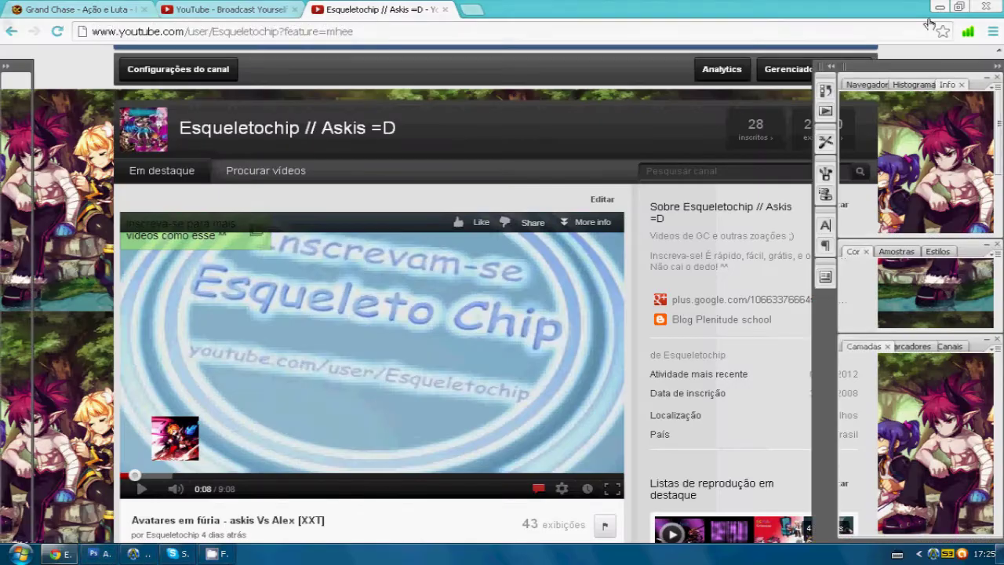
pyautogui.click(939, 7)
pyautogui.click(804, 61)
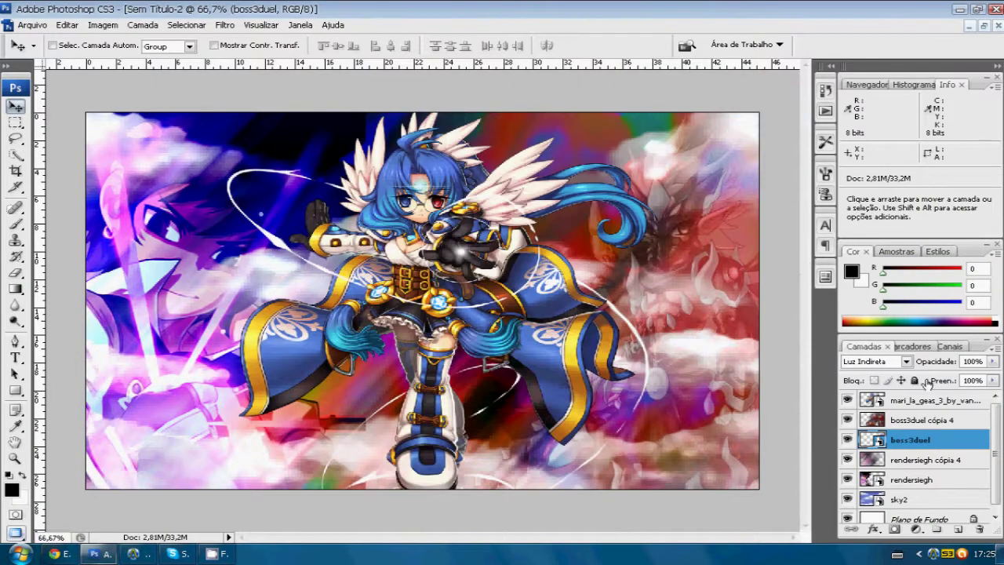
pyautogui.click(896, 399)
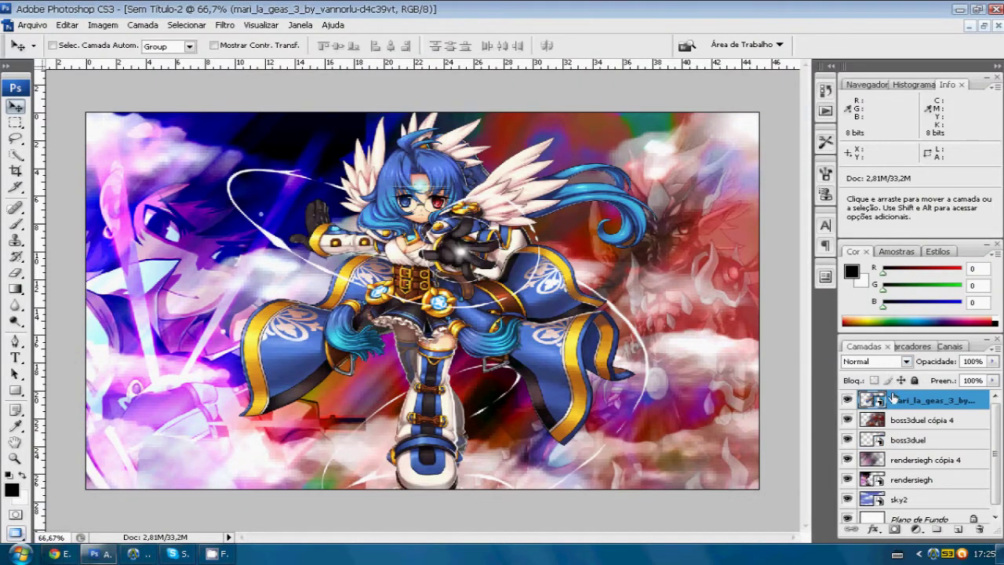
pyautogui.rightClick(880, 401)
# Duplicate the Mari render layer four times
pyautogui.click(702, 53)
pyautogui.click(640, 164)
pyautogui.rightClick(880, 401)
pyautogui.click(702, 56)
pyautogui.press('Return')
pyautogui.rightClick(902, 402)
pyautogui.click(757, 226)
pyautogui.press('Return')
pyautogui.rightClick(893, 398)
pyautogui.click(745, 104)
pyautogui.press('Return')
# Undo a trial merge, then spread three Mari copies to lower and upper-left canvas spots
pyautogui.hotkey('shift', 'alt', '[')
pyautogui.hotkey('shift', 'alt', '[')
pyautogui.hotkey('shift', 'alt', '[')
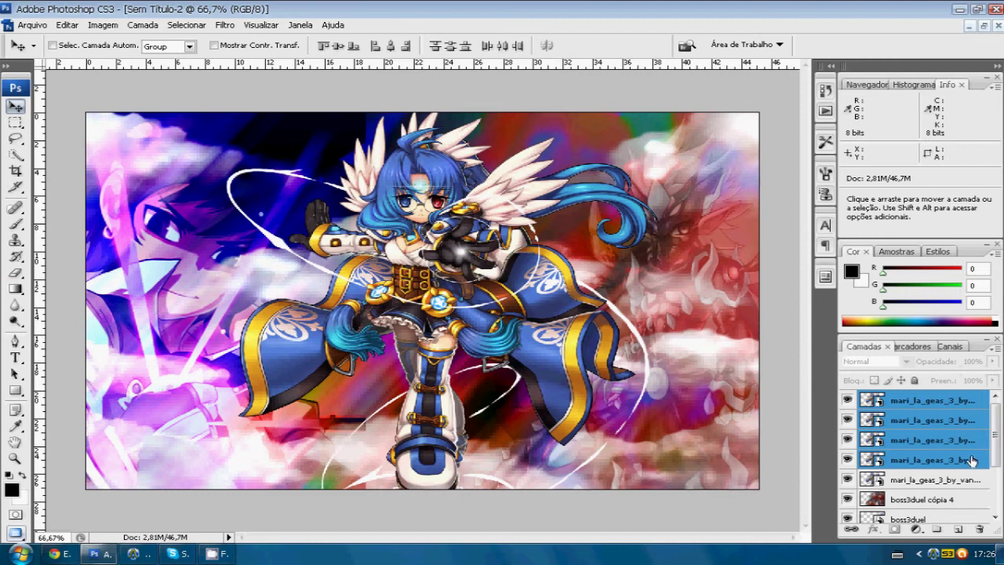
pyautogui.hotkey('ctrl', 'e')
pyautogui.hotkey('ctrl', 'z')
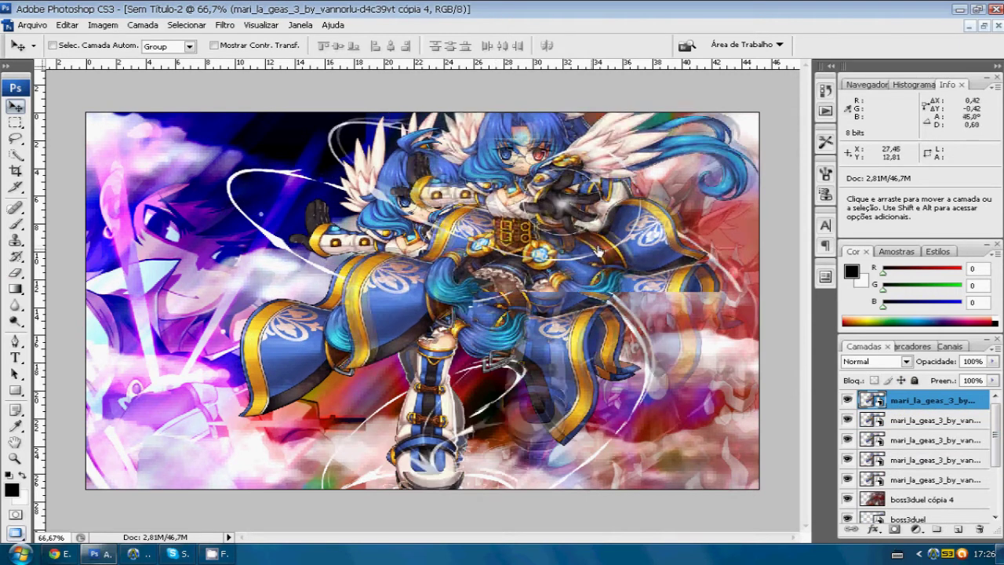
pyautogui.moveTo(465, 375); pyautogui.dragTo(369, 510)
pyautogui.hotkey('alt', '[')
pyautogui.moveTo(433, 307); pyautogui.dragTo(547, 428)
pyautogui.hotkey('alt', '[')
pyautogui.moveTo(400, 265); pyautogui.dragTo(220, 188)
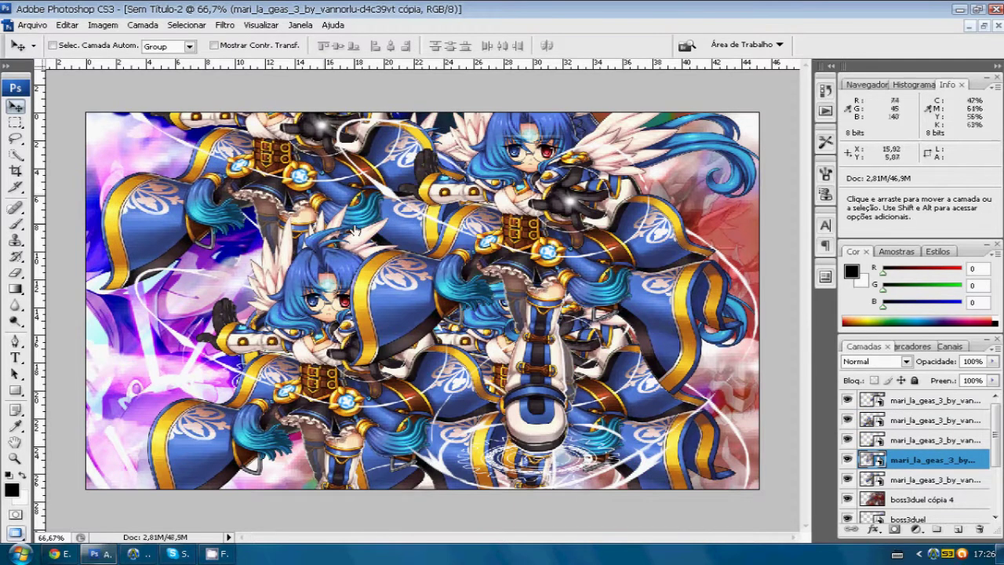
# Merge the selected Mari copies into a single layer
pyautogui.keyDown('shift'); pyautogui.click(934, 439); pyautogui.keyUp('shift')
pyautogui.keyDown('shift'); pyautogui.click(908, 400); pyautogui.keyUp('shift')
pyautogui.hotkey('ctrl', 'e')
pyautogui.click(225, 25)
pyautogui.moveTo(243, 200)
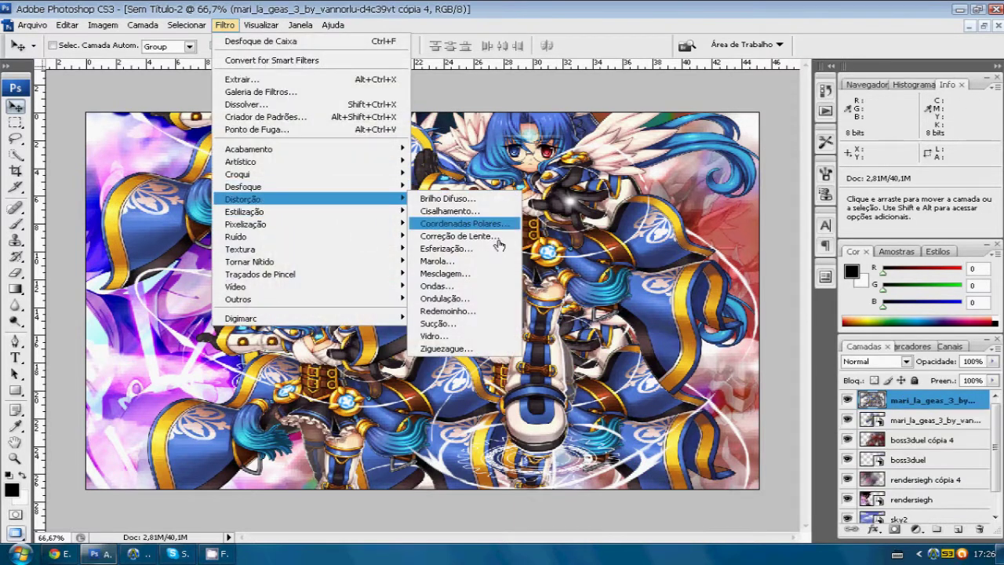
# Spherize the merged Mari layer at Amount 70 in Normal mode
pyautogui.click(438, 250)
pyautogui.moveTo(444, 326); pyautogui.dragTo(503, 326)
pyautogui.moveTo(415, 110); pyautogui.dragTo(467, 230)
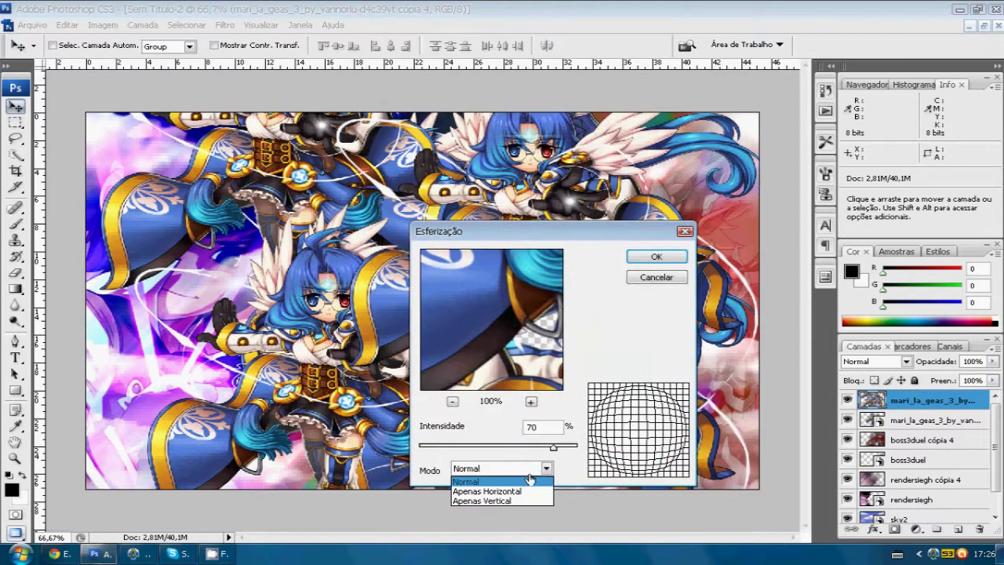
pyautogui.click(537, 489)
pyautogui.click(655, 258)
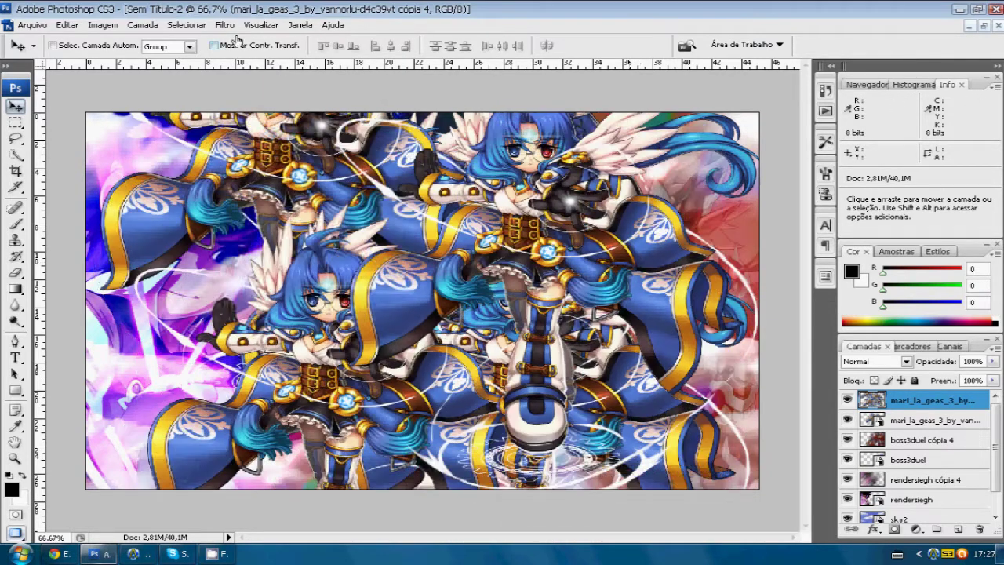
# Apply a plain Blur to the merged Mari layer, then bring up Lens Blur settings
pyautogui.click(225, 24)
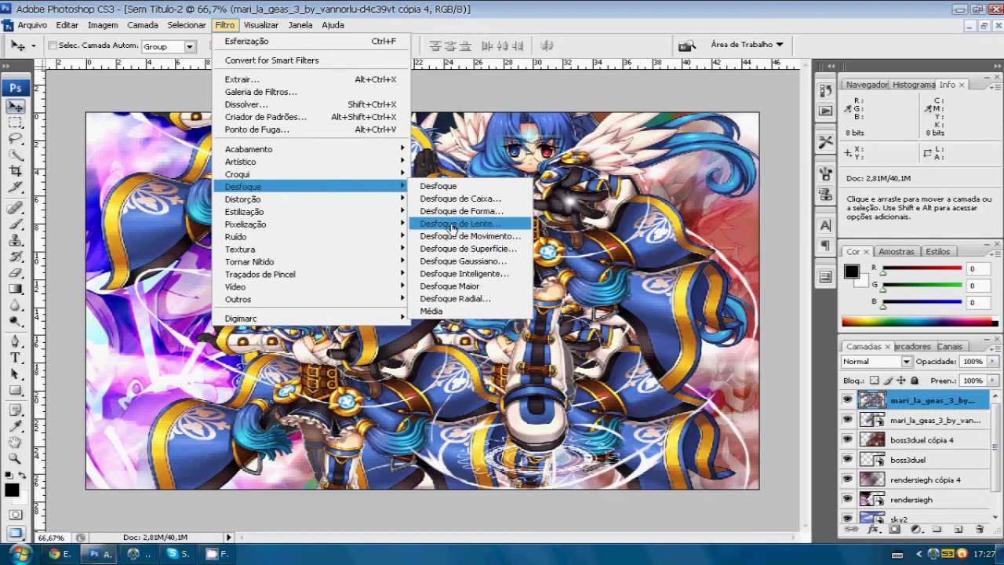
pyautogui.click(460, 213)
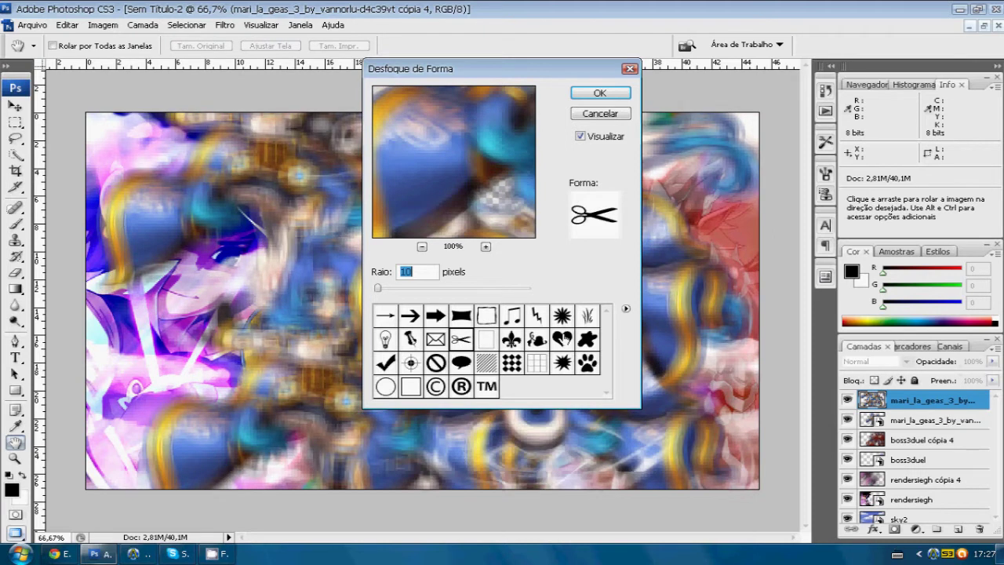
pyautogui.click(599, 113)
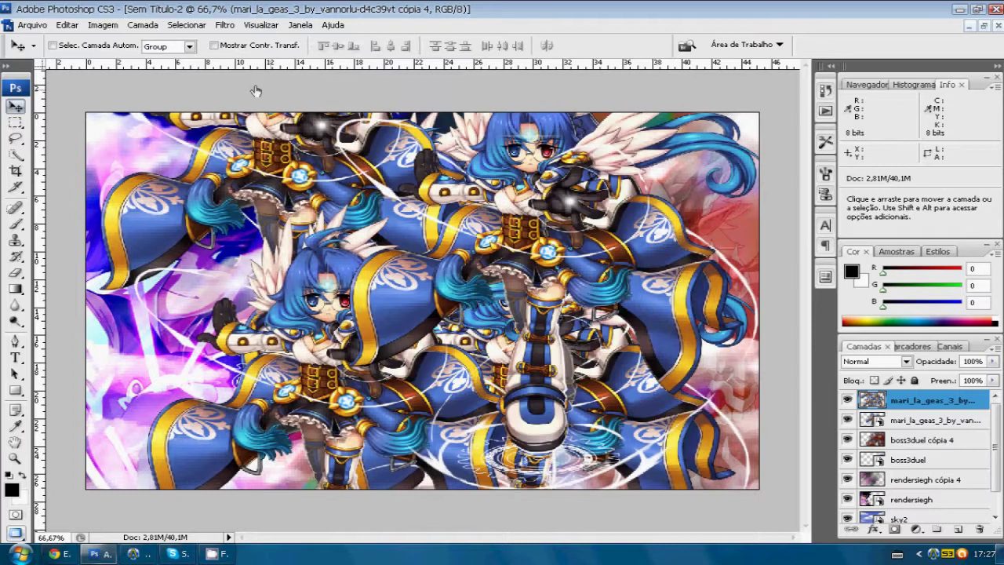
pyautogui.click(225, 24)
pyautogui.rightClick(184, 553)
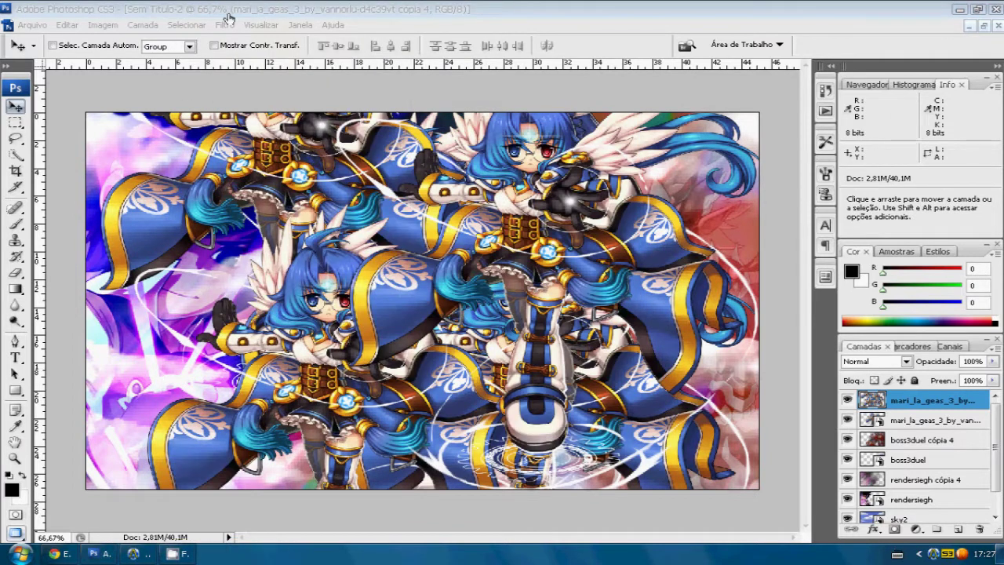
pyautogui.click(225, 24)
pyautogui.moveTo(309, 182)
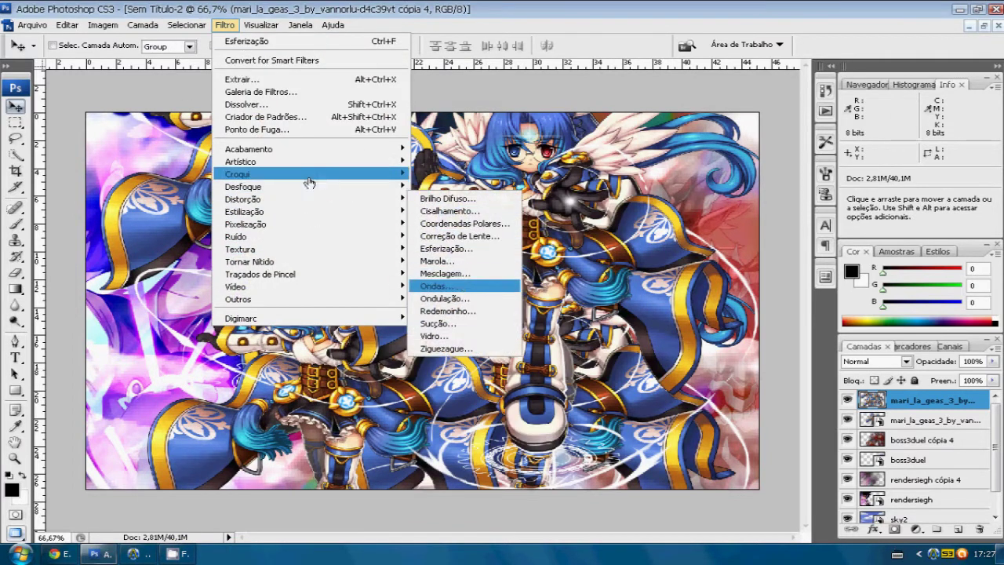
pyautogui.click(452, 188)
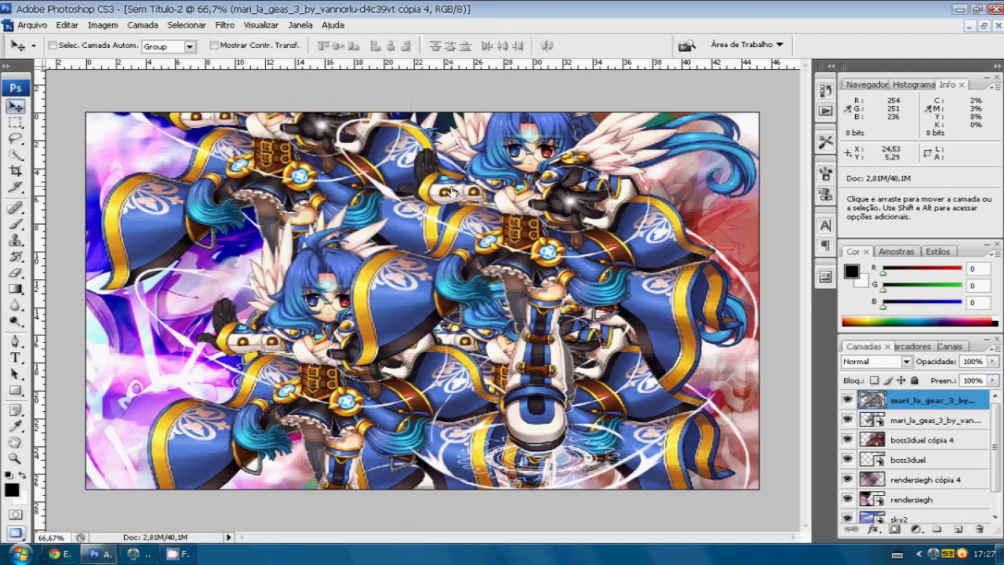
pyautogui.click(225, 24)
pyautogui.moveTo(243, 187)
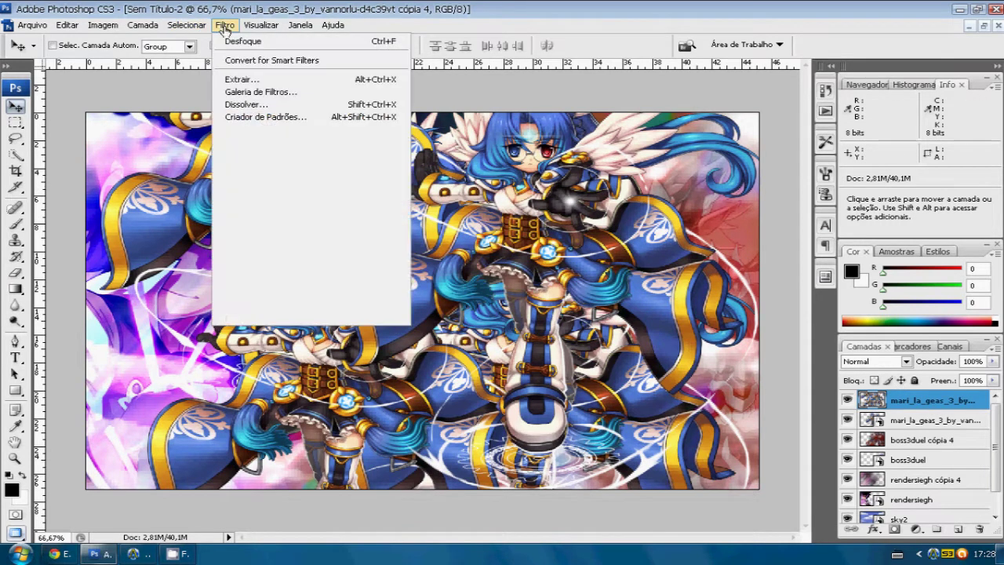
pyautogui.click(464, 225)
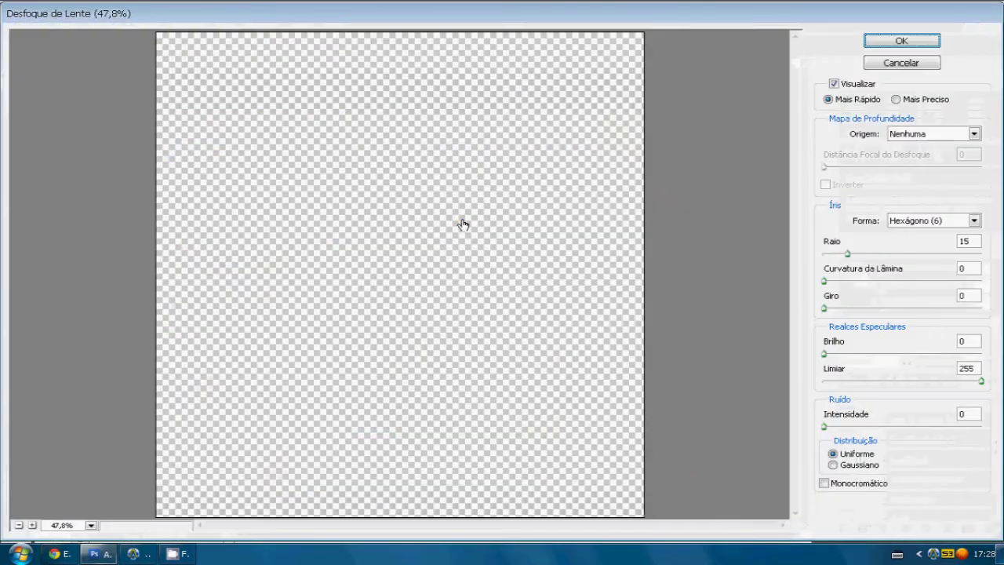
# Apply a Lens Blur with radius 31, blade curvature 49, rotation 288, and adjusted brightness and threshold
pyautogui.click(931, 134)
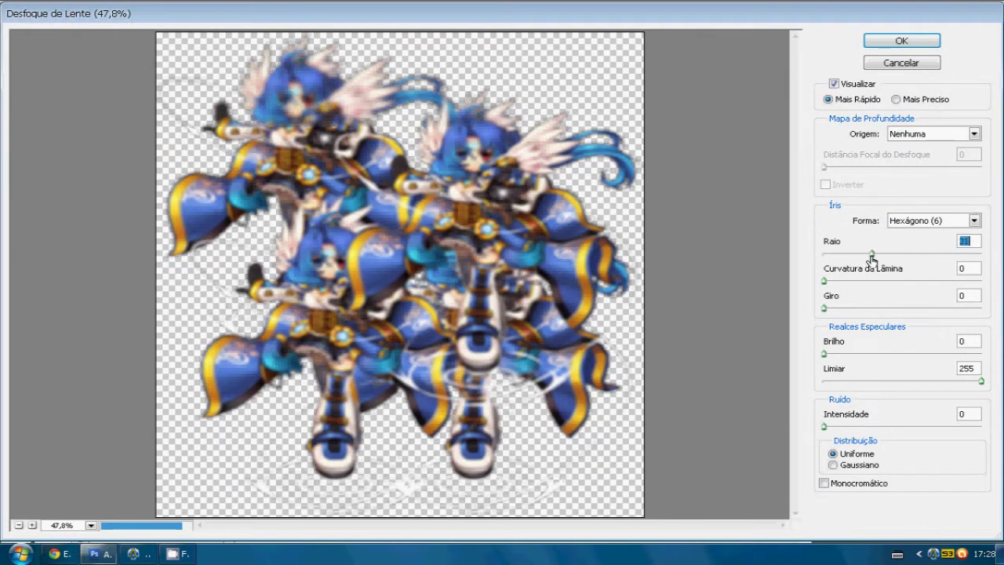
pyautogui.moveTo(824, 281); pyautogui.dragTo(853, 284)
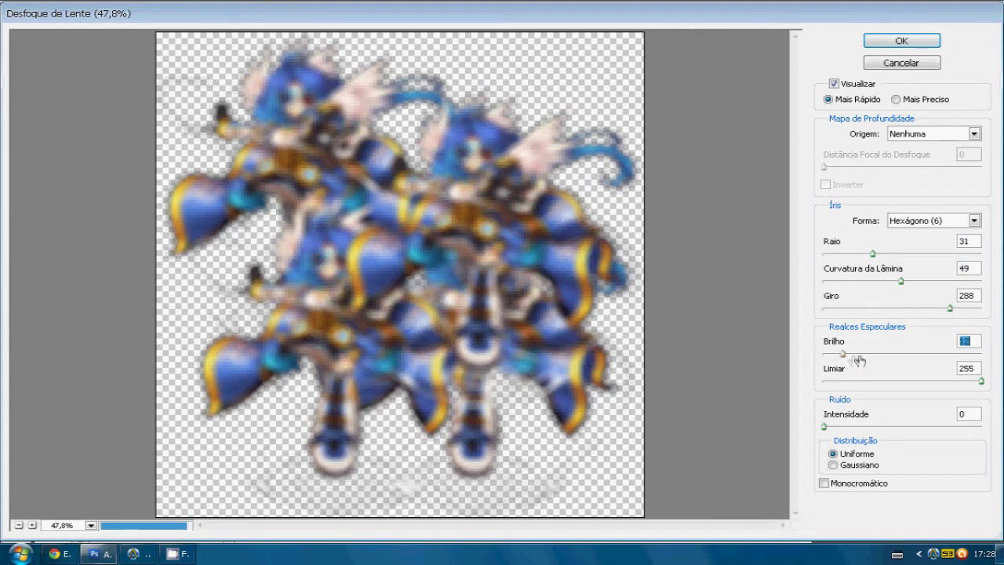
pyautogui.moveTo(838, 383); pyautogui.dragTo(935, 382)
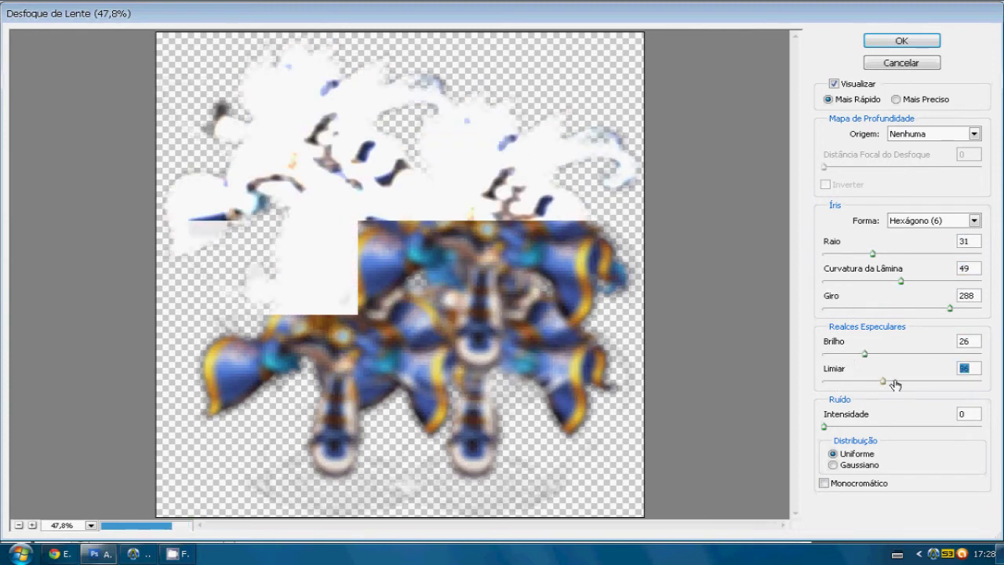
pyautogui.moveTo(938, 384); pyautogui.dragTo(977, 383)
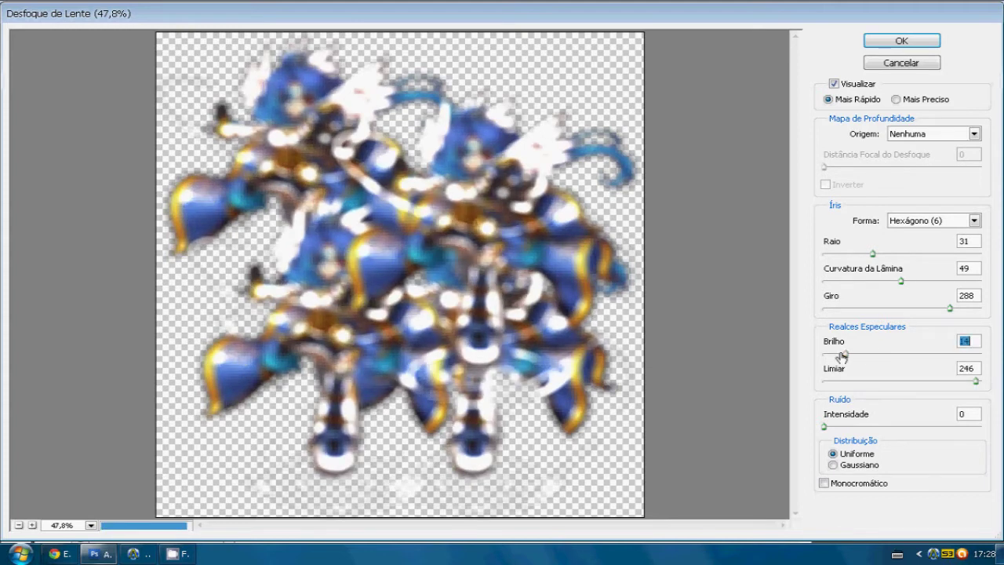
pyautogui.moveTo(842, 356); pyautogui.dragTo(841, 357)
pyautogui.click(872, 41)
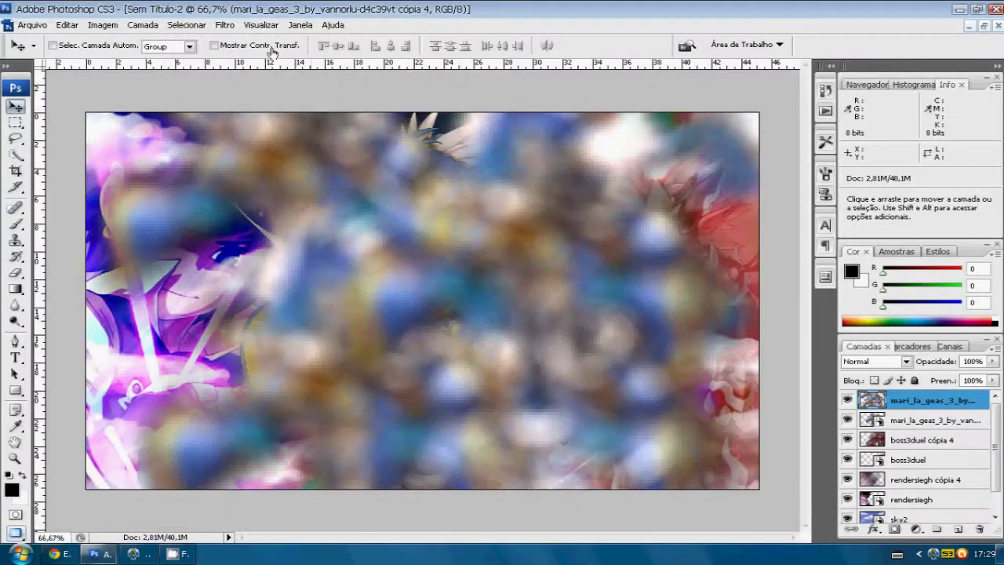
# Twirl the merged Mari layer with a 427° angle
pyautogui.click(224, 24)
pyautogui.moveTo(242, 198)
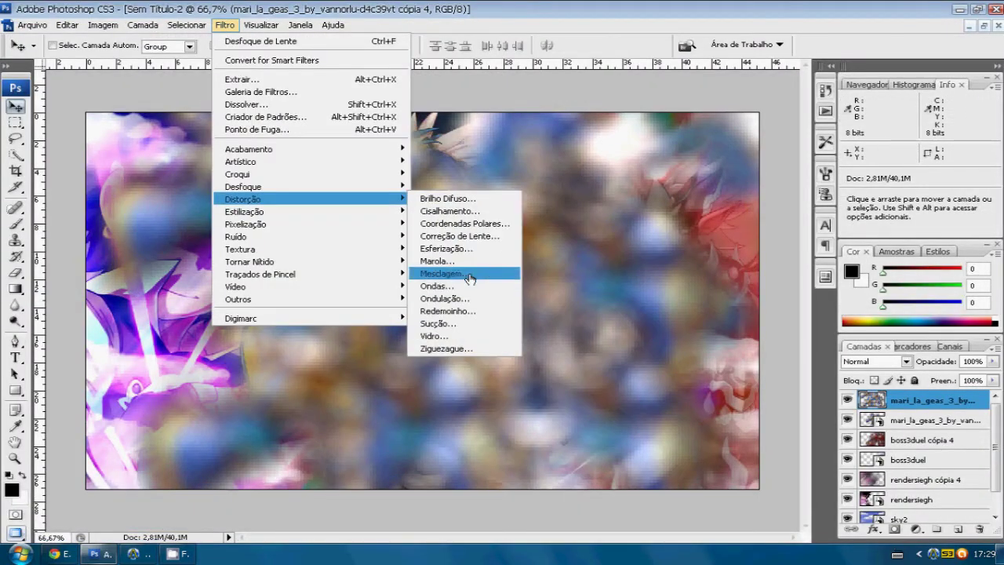
pyautogui.click(451, 324)
pyautogui.click(605, 167)
pyautogui.click(225, 25)
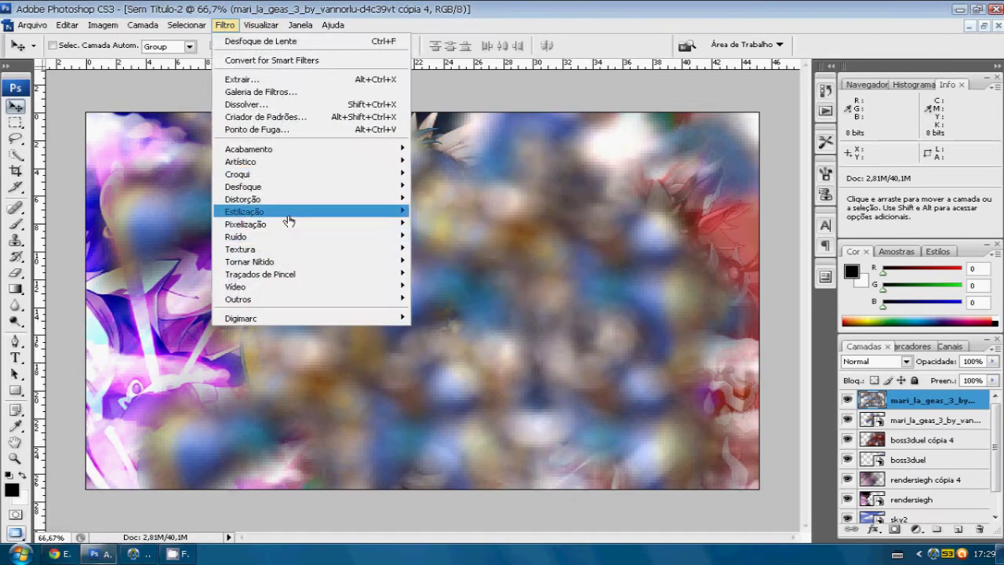
pyautogui.click(454, 312)
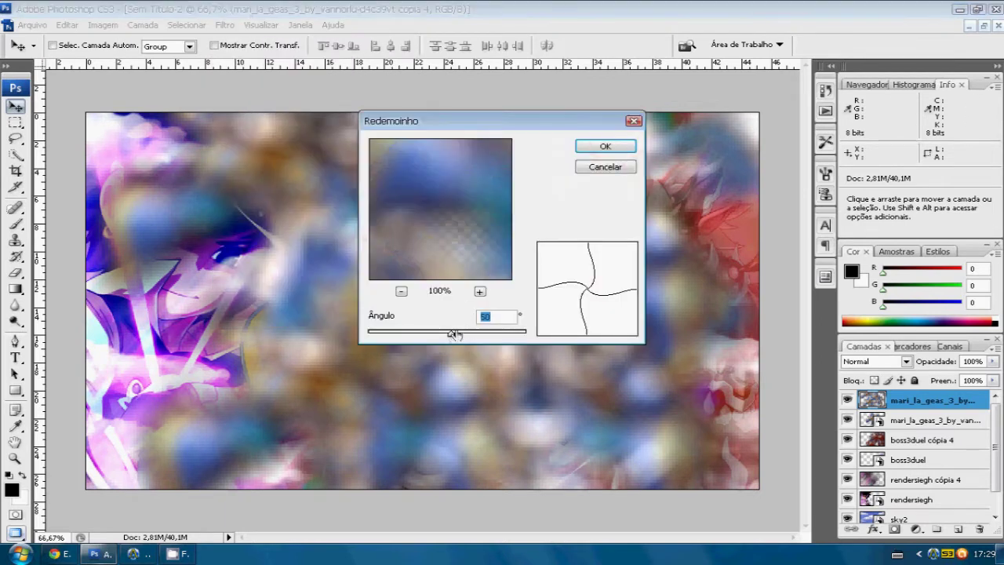
pyautogui.click(588, 147)
pyautogui.hotkey('ctrl', 'z')
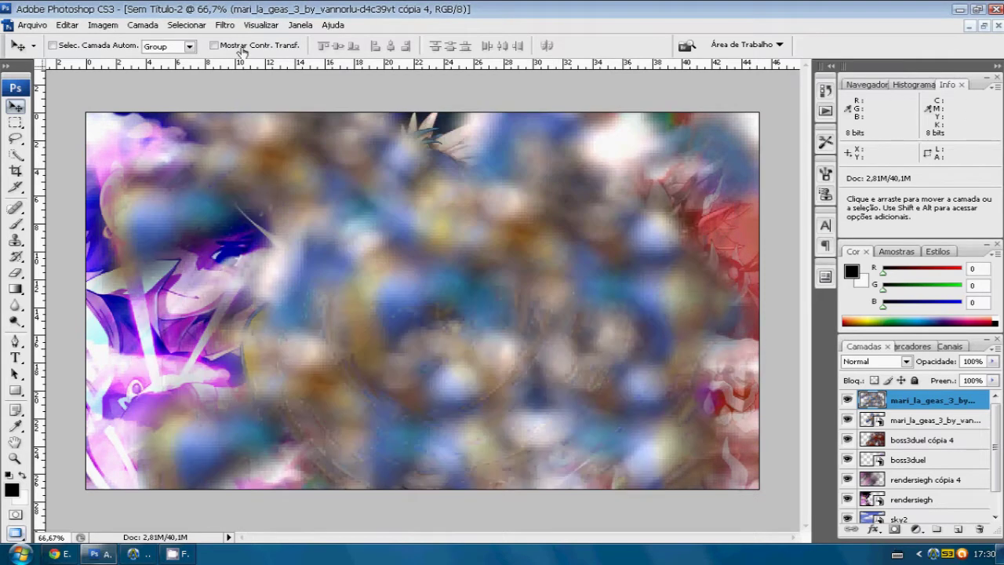
pyautogui.click(226, 24)
pyautogui.click(451, 313)
pyautogui.moveTo(504, 332)
pyautogui.mouseDown()
pyautogui.moveTo(416, 333)
pyautogui.moveTo(481, 333)
pyautogui.mouseUp()
pyautogui.click(590, 147)
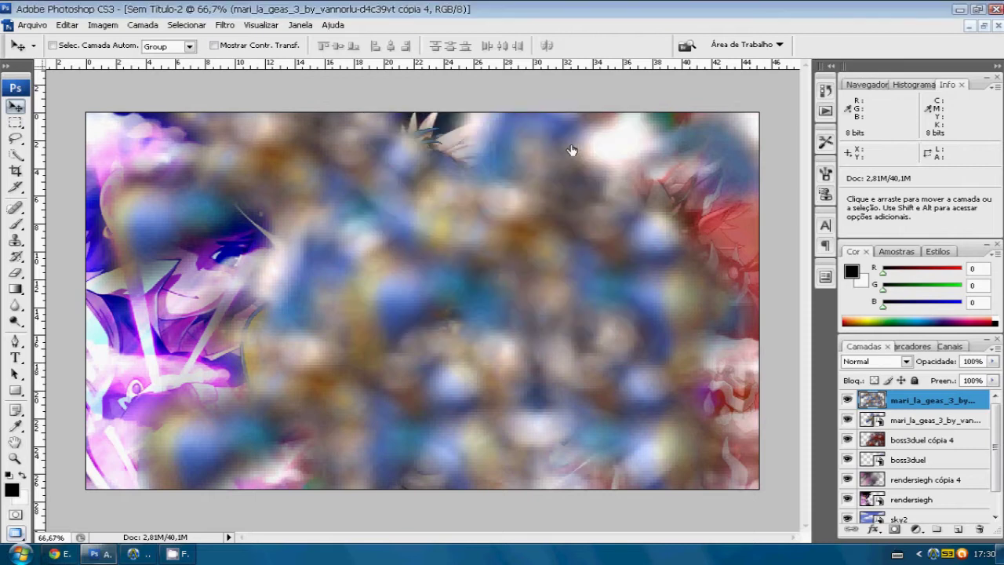
# Set the twirled layer's blend mode to Sobrepor (Overlay) after trying Matiz and Saturação
pyautogui.click(876, 361)
pyautogui.click(883, 313)
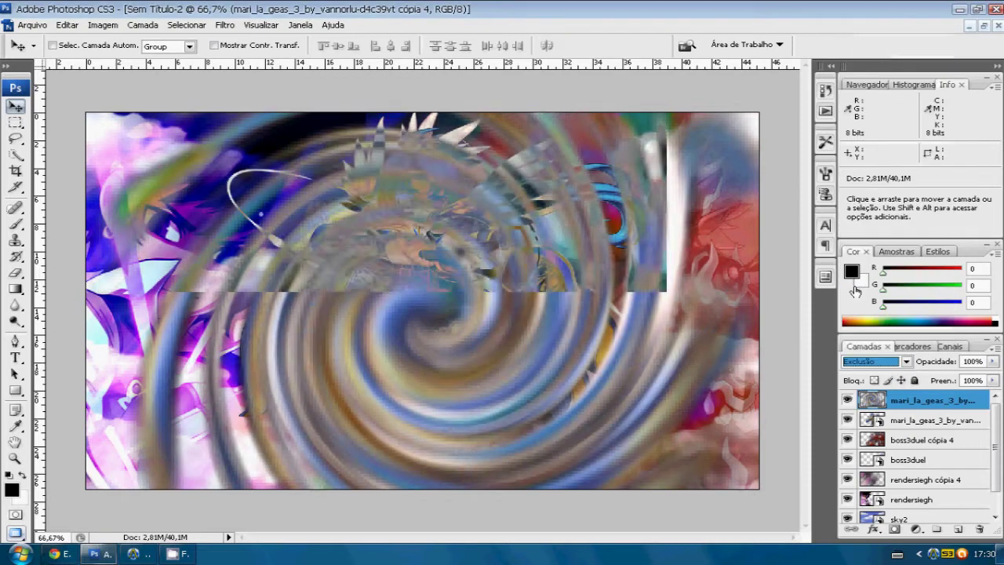
pyautogui.click(876, 361)
pyautogui.click(866, 324)
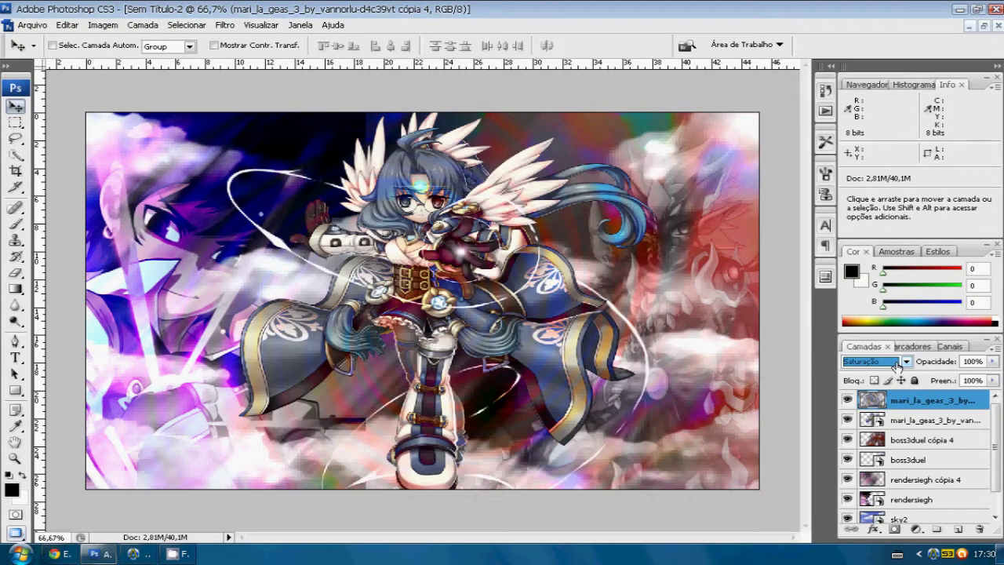
pyautogui.click(894, 366)
pyautogui.click(872, 179)
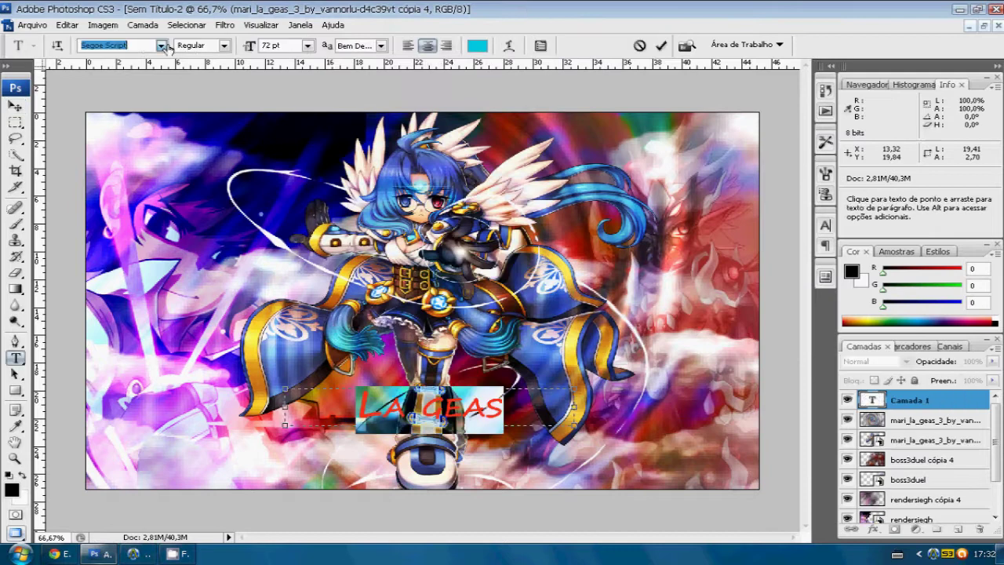
# Style the La geas title in Viner Hand ITC with Sólida anti-aliasing and blue colour
pyautogui.scroll(5, 179, 317)
pyautogui.click(178, 348)
pyautogui.click(161, 45)
pyautogui.scroll(3, 176, 246)
pyautogui.scroll(4, 179, 239)
pyautogui.scroll(2, 181, 235)
pyautogui.scroll(4, 183, 229)
pyautogui.scroll(3, 183, 228)
pyautogui.scroll(3, 182, 228)
pyautogui.scroll(3, 184, 229)
pyautogui.scroll(4, 184, 229)
pyautogui.scroll(2, 183, 220)
pyautogui.scroll(-2, 157, 408)
pyautogui.scroll(-3, 137, 439)
pyautogui.scroll(-3, 133, 431)
pyautogui.scroll(-2, 132, 426)
pyautogui.scroll(-2, 131, 422)
pyautogui.scroll(-3, 128, 417)
pyautogui.scroll(-3, 128, 416)
pyautogui.scroll(-2, 130, 423)
pyautogui.scroll(-3, 131, 435)
pyautogui.scroll(-4, 133, 447)
pyautogui.scroll(-3, 134, 454)
pyautogui.click(169, 282)
pyautogui.click(308, 45)
pyautogui.click(380, 45)
pyautogui.click(348, 95)
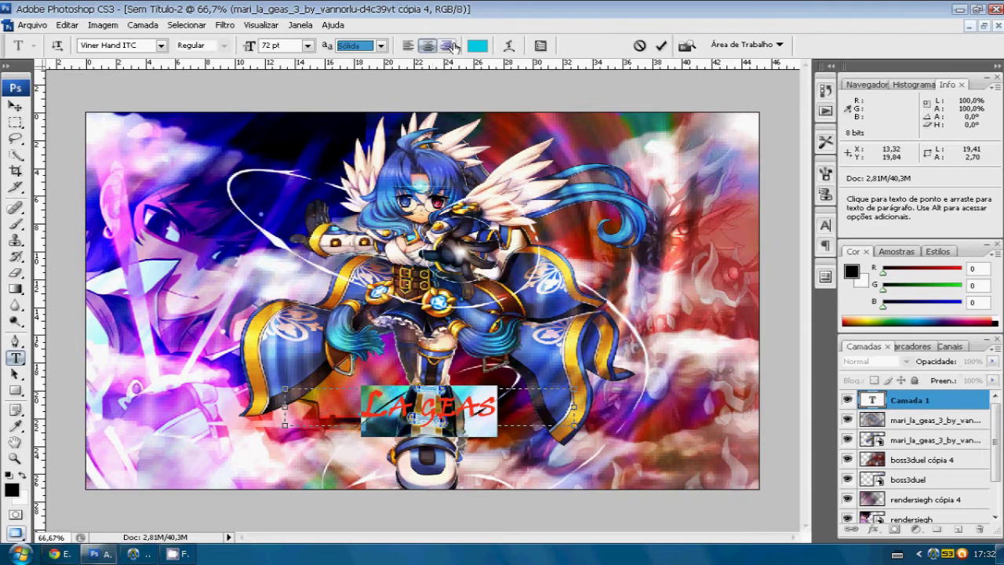
pyautogui.click(477, 44)
pyautogui.click(845, 220)
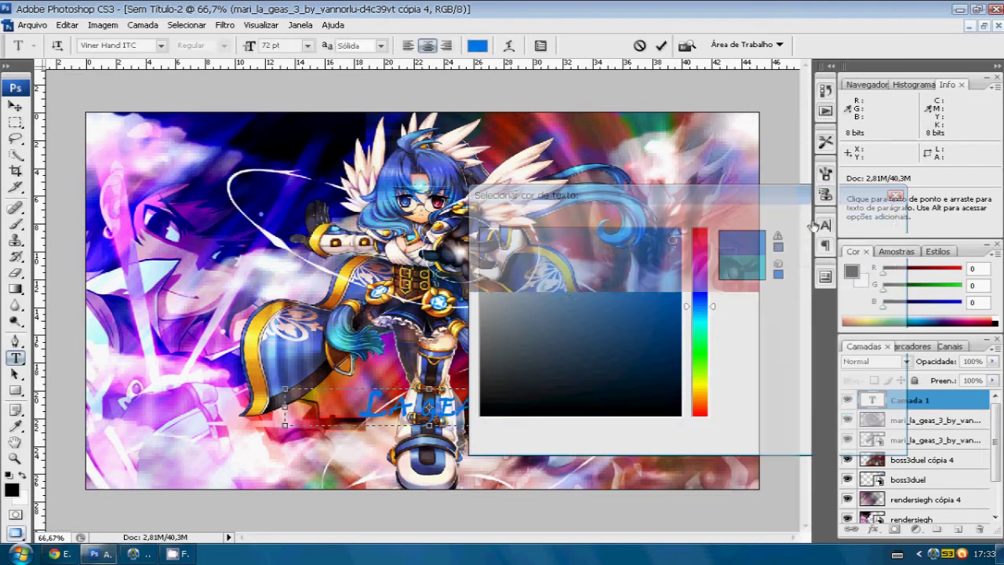
# Duplicate the La geas layer and offset the copy slightly right of the original
pyautogui.click(866, 426)
pyautogui.click(902, 400)
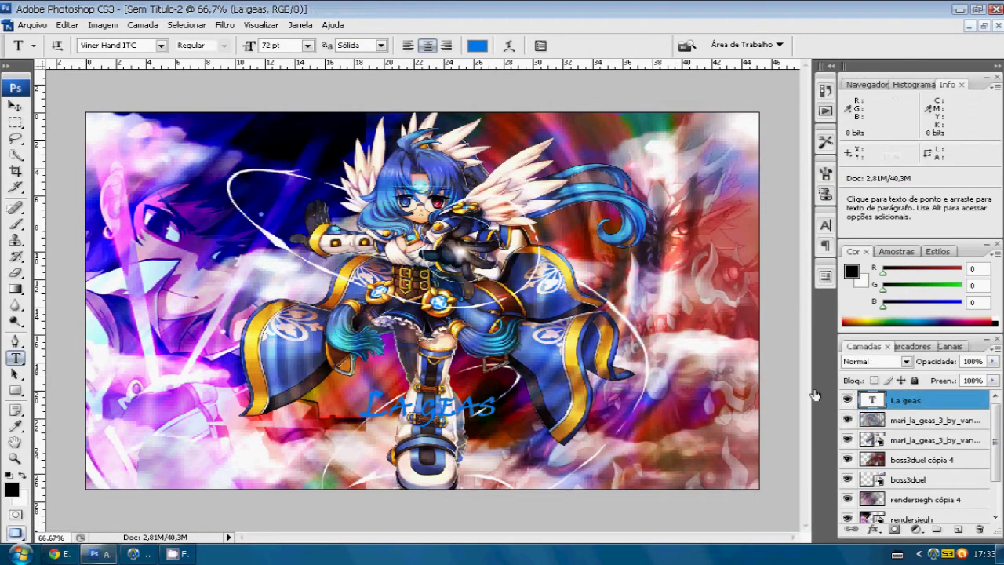
pyautogui.rightClick(902, 400)
pyautogui.click(753, 74)
pyautogui.click(643, 164)
pyautogui.press('v')
pyautogui.press('z')
pyautogui.click(504, 409)
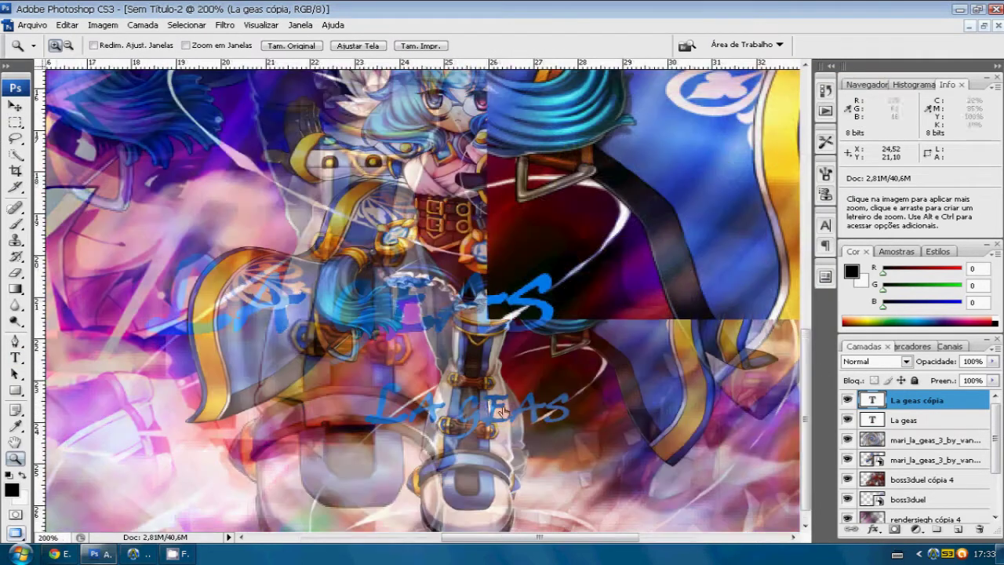
pyautogui.click(14, 106)
pyautogui.moveTo(355, 314); pyautogui.dragTo(375, 334)
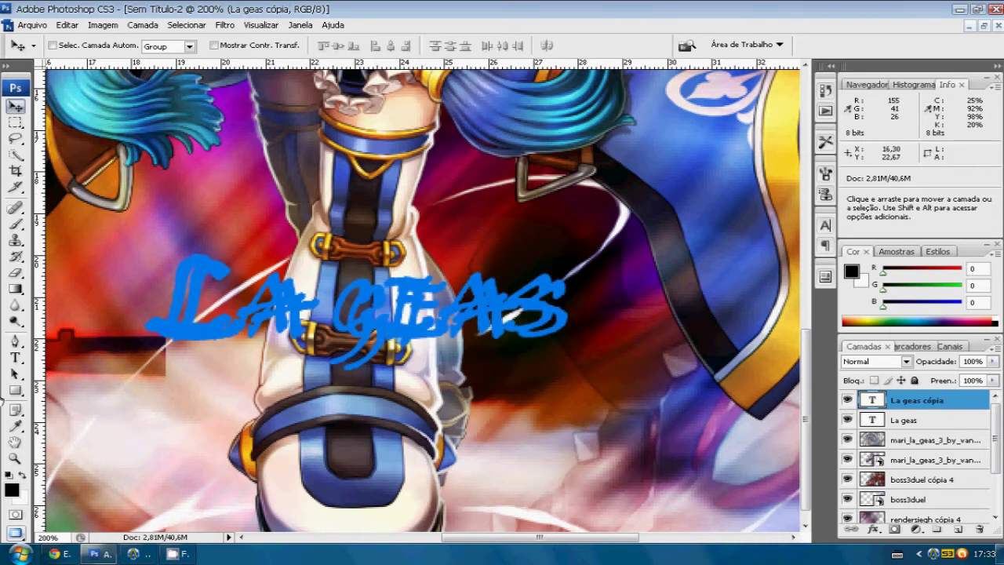
# Recolour the duplicate title's text dark grey
pyautogui.click(14, 357)
pyautogui.moveTo(169, 313); pyautogui.dragTo(569, 314)
pyautogui.click(477, 45)
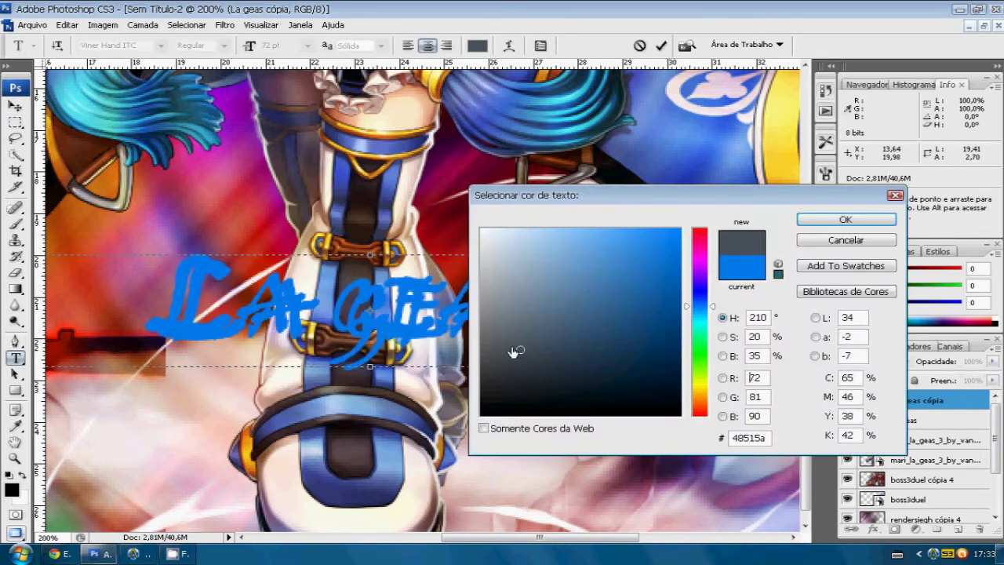
pyautogui.click(518, 349)
pyautogui.click(846, 219)
pyautogui.click(902, 421)
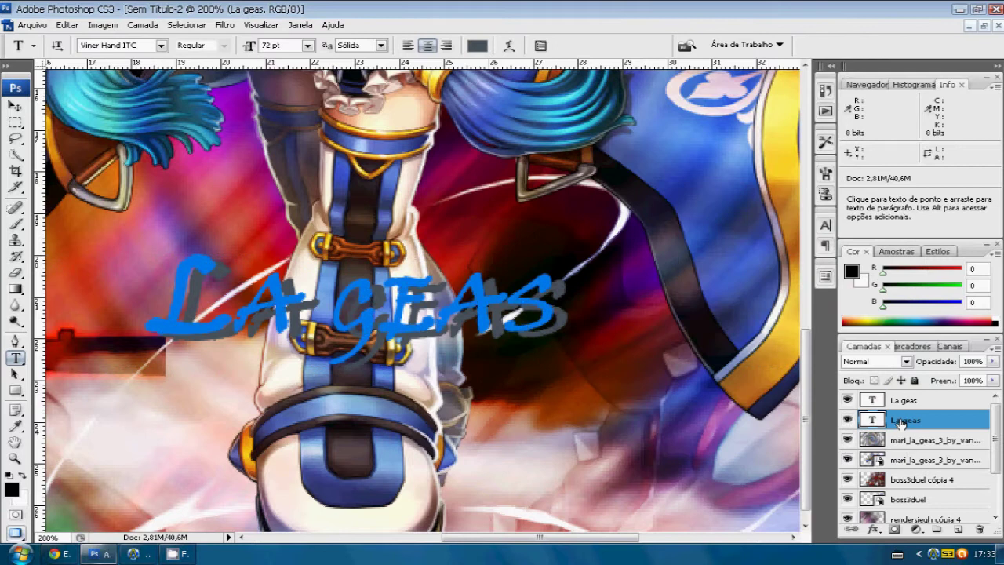
# Rename the grey copy 'La geas sombra' and fit the wallpaper on screen
pyautogui.rightClick(910, 402)
pyautogui.click(785, 50)
pyautogui.write('La geas sombra')
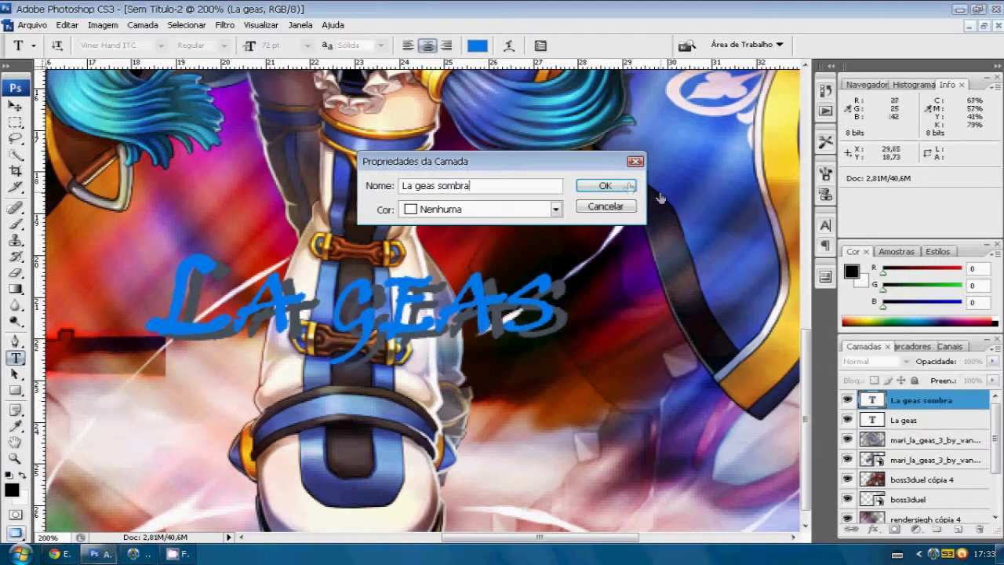
pyautogui.click(613, 186)
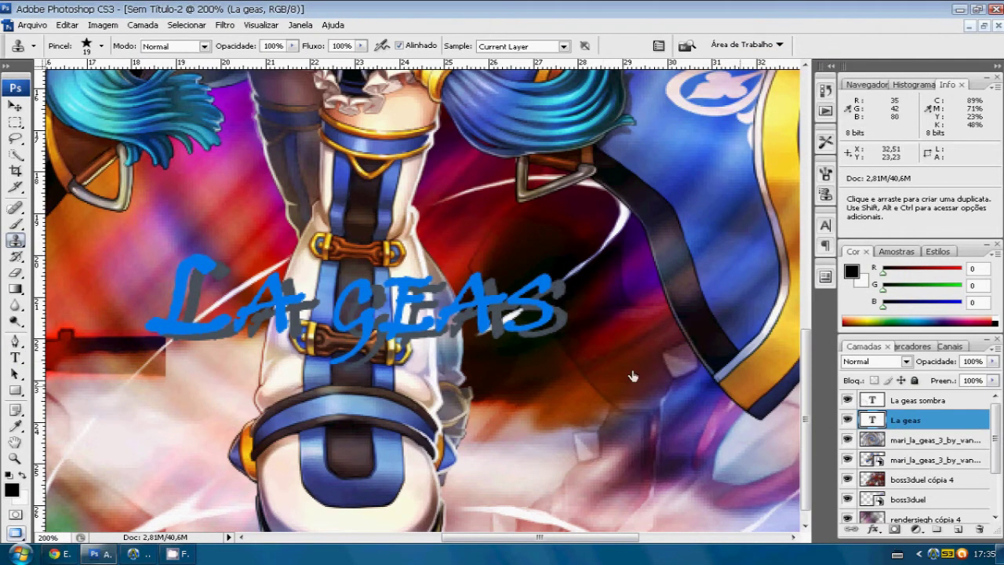
pyautogui.click(15, 458)
pyautogui.rightClick(212, 281)
pyautogui.click(255, 287)
pyautogui.click(934, 440)
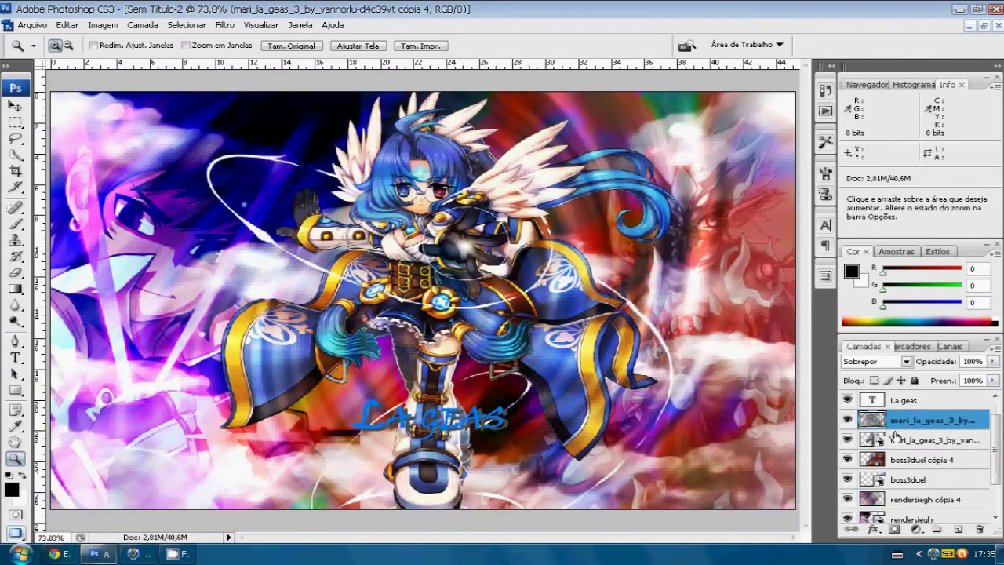
# Add a signature text box in the bottom-right corner and size it 36 pt
pyautogui.press('t')
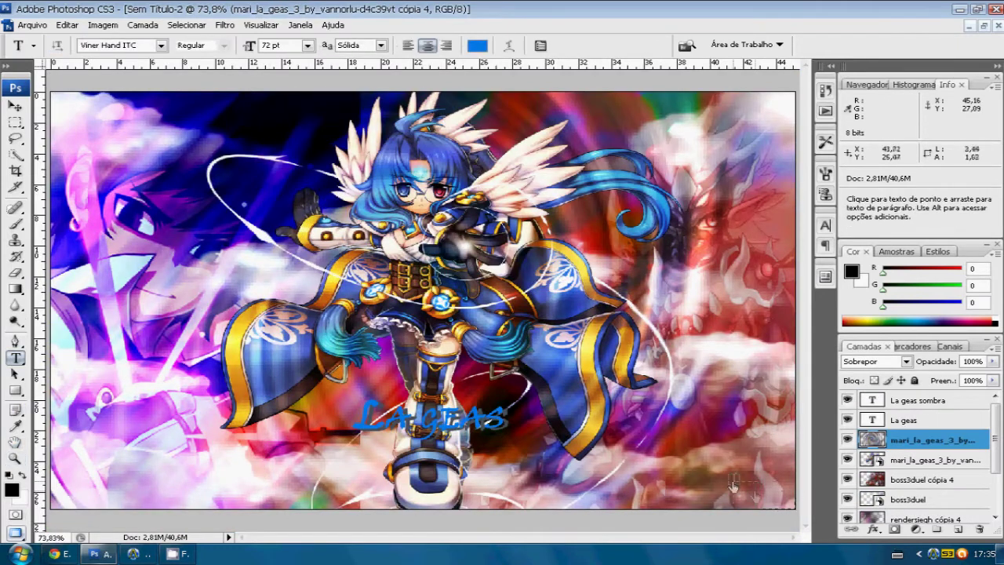
pyautogui.moveTo(673, 478); pyautogui.dragTo(795, 508)
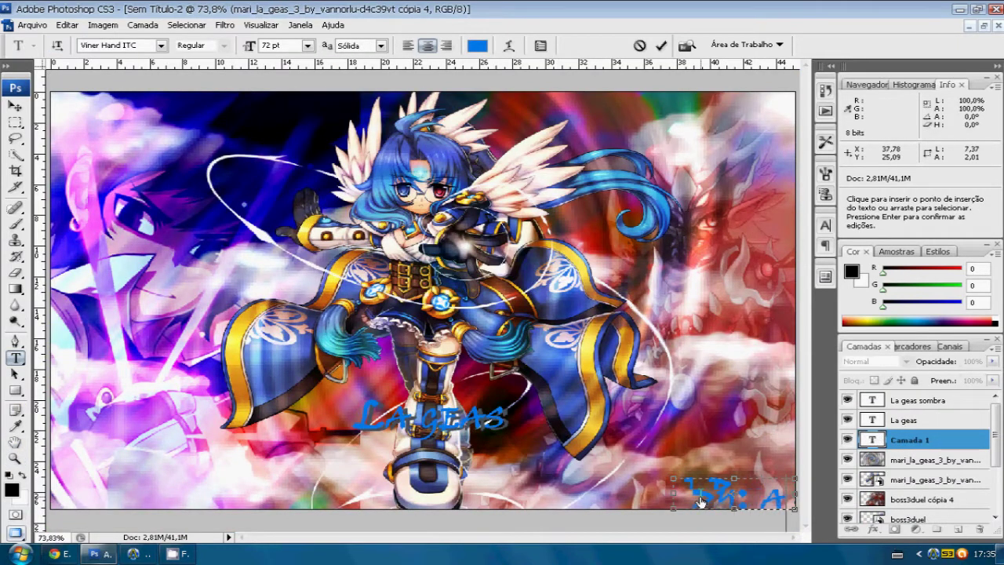
pyautogui.moveTo(765, 499); pyautogui.dragTo(702, 494)
pyautogui.click(307, 45)
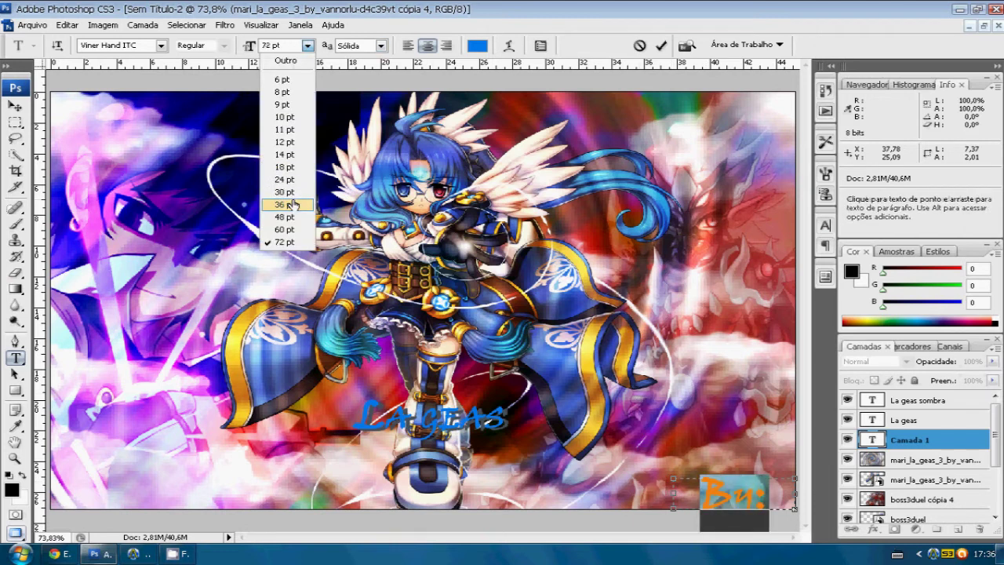
pyautogui.click(282, 240)
pyautogui.click(308, 45)
pyautogui.click(278, 188)
pyautogui.write('Asuis')
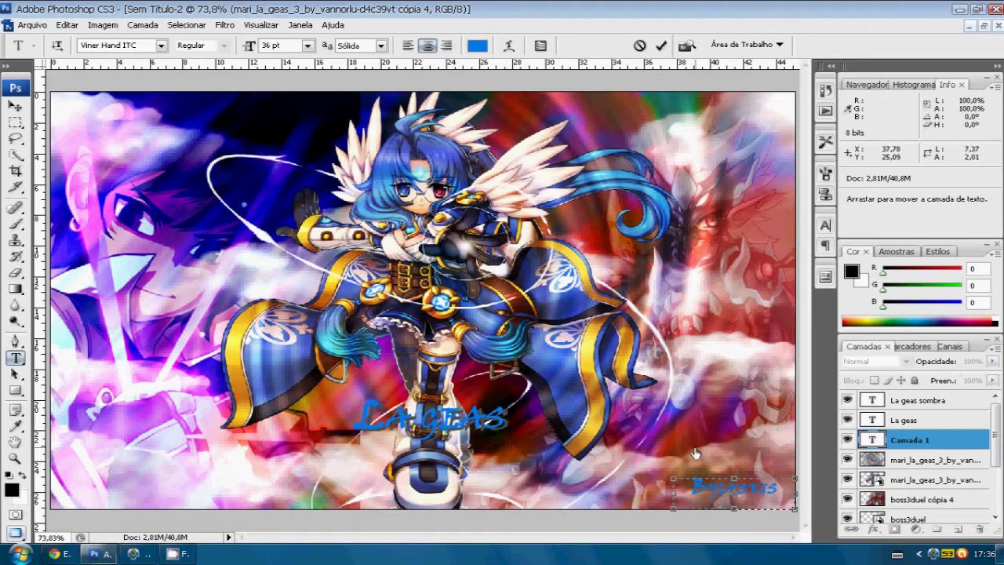
pyautogui.click(32, 24)
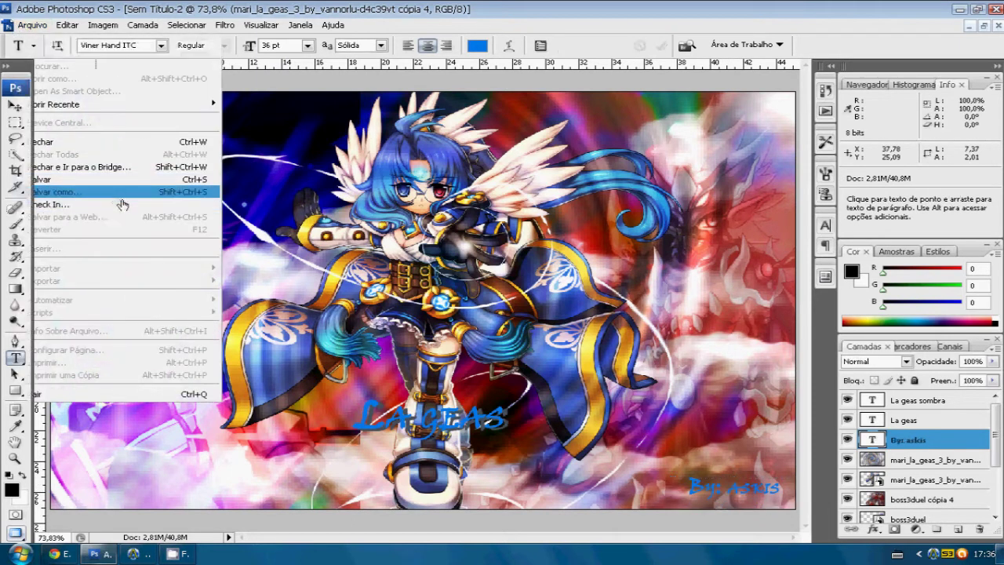
# Save the wallpaper as JPEG 'Wallpaper MSD' with default quality, then switch to the desktop
pyautogui.click(44, 193)
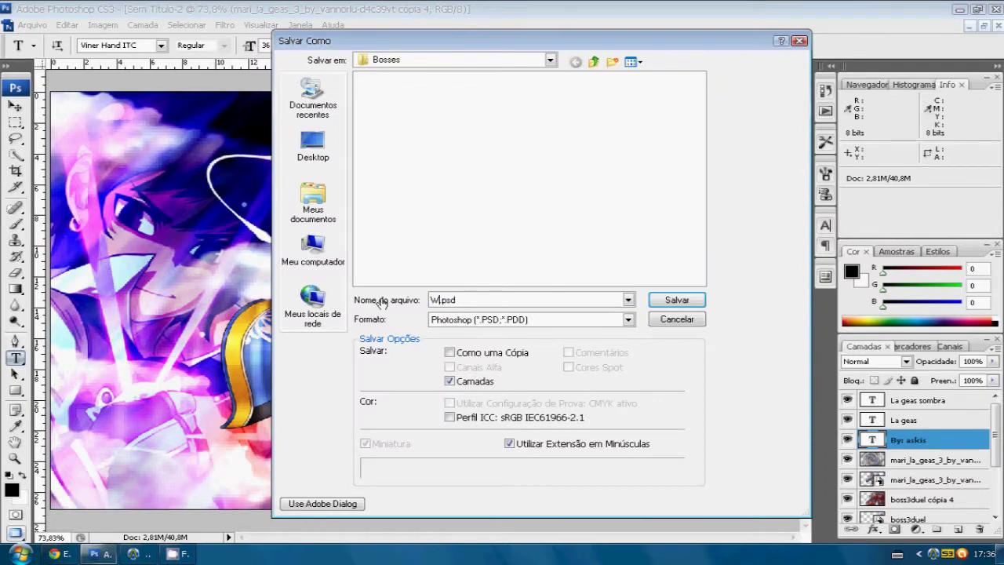
pyautogui.write('allpaper')
pyautogui.click(444, 317)
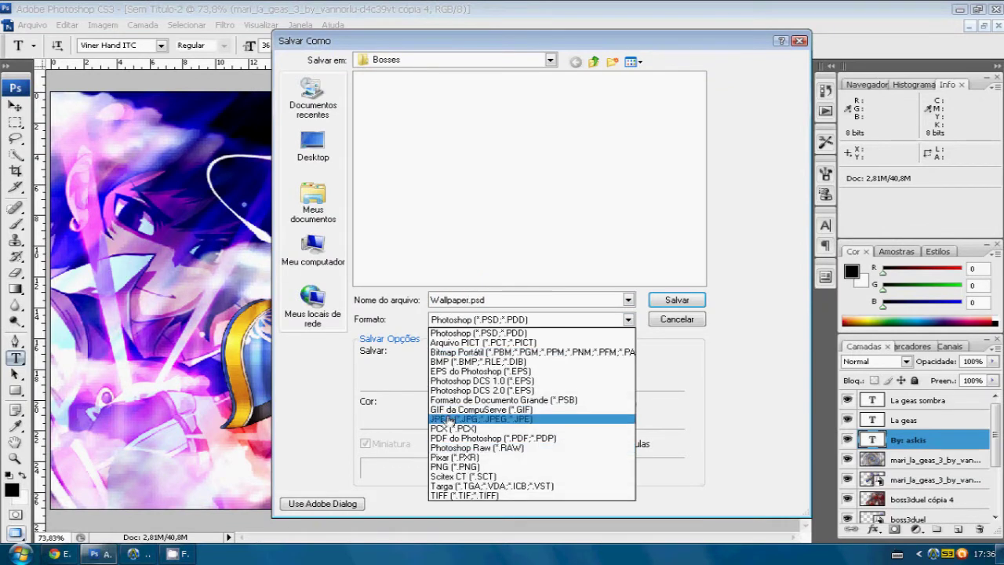
pyautogui.click(471, 417)
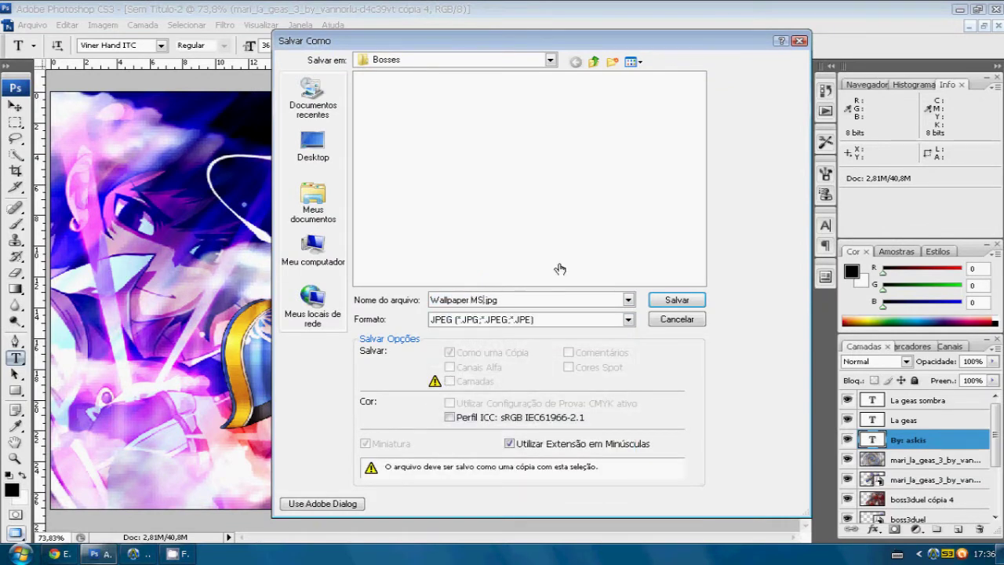
pyautogui.click(676, 300)
pyautogui.click(585, 138)
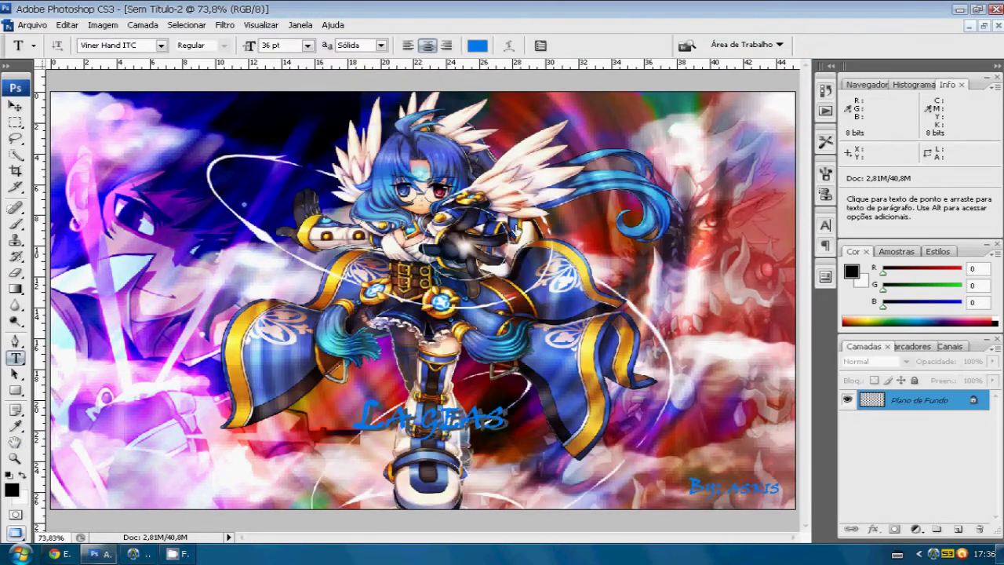
pyautogui.click(163, 554)
pyautogui.click(925, 11)
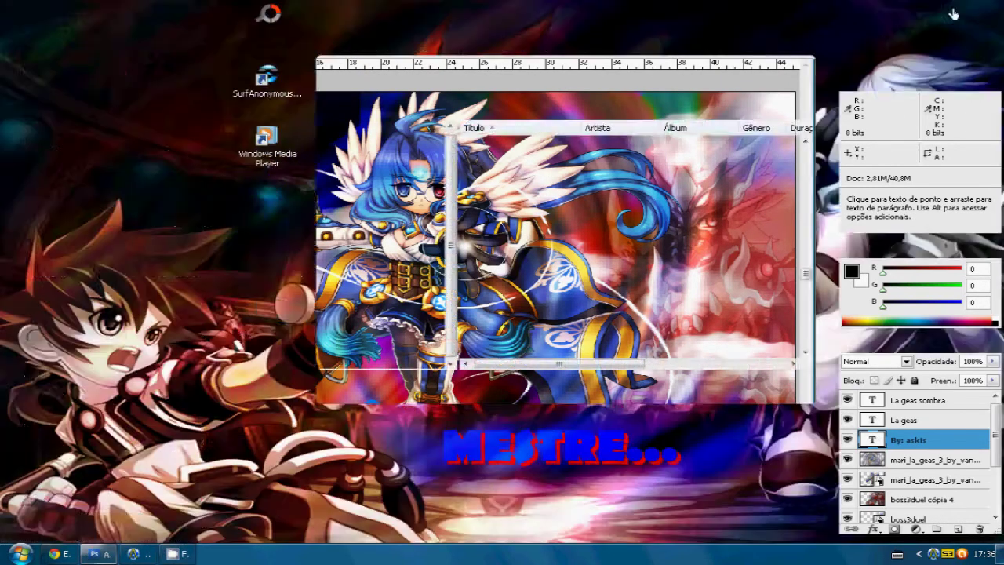
# Play and close a song in the music player, then open Display Properties
pyautogui.scroll(-2, 522, 283)
pyautogui.scroll(-5, 517, 298)
pyautogui.scroll(-5, 514, 313)
pyautogui.scroll(-5, 508, 330)
pyautogui.scroll(-2, 508, 330)
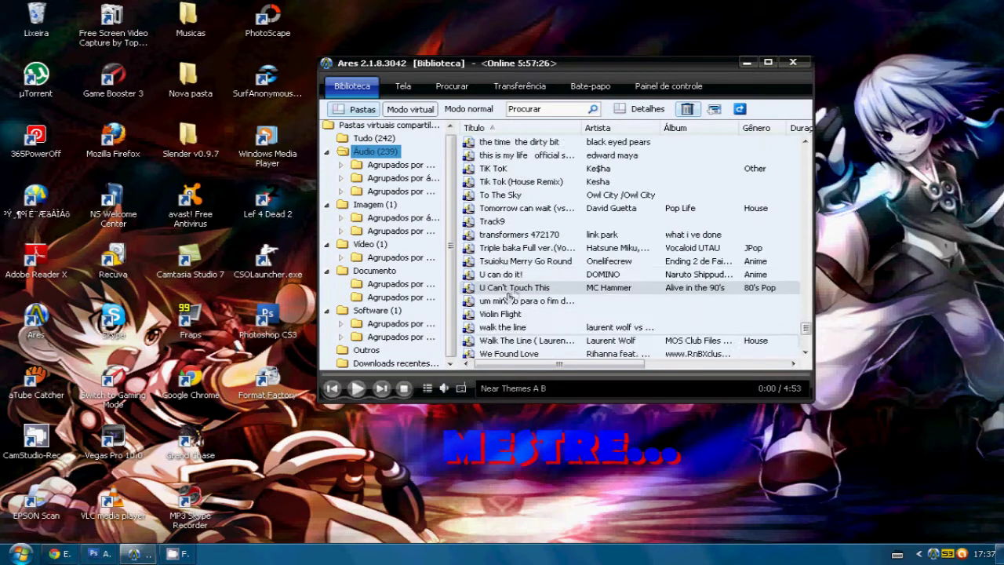
pyautogui.scroll(-3, 510, 314)
pyautogui.doubleClick(515, 225)
pyautogui.click(747, 62)
pyautogui.rightClick(616, 166)
pyautogui.click(653, 254)
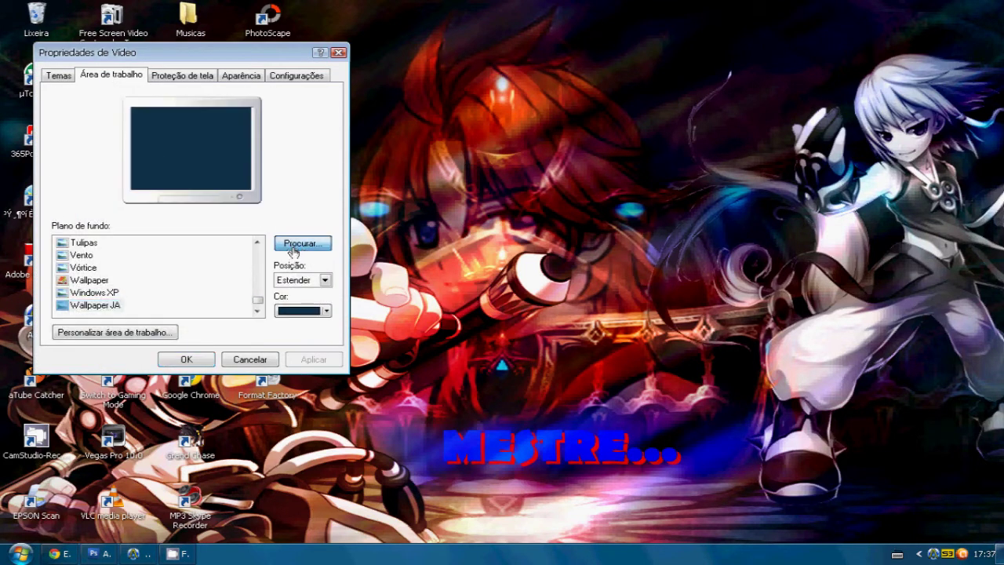
# Browse to Wallpaper MSD.jpg in the Renders Grand Chase folder and copy it
pyautogui.click(294, 245)
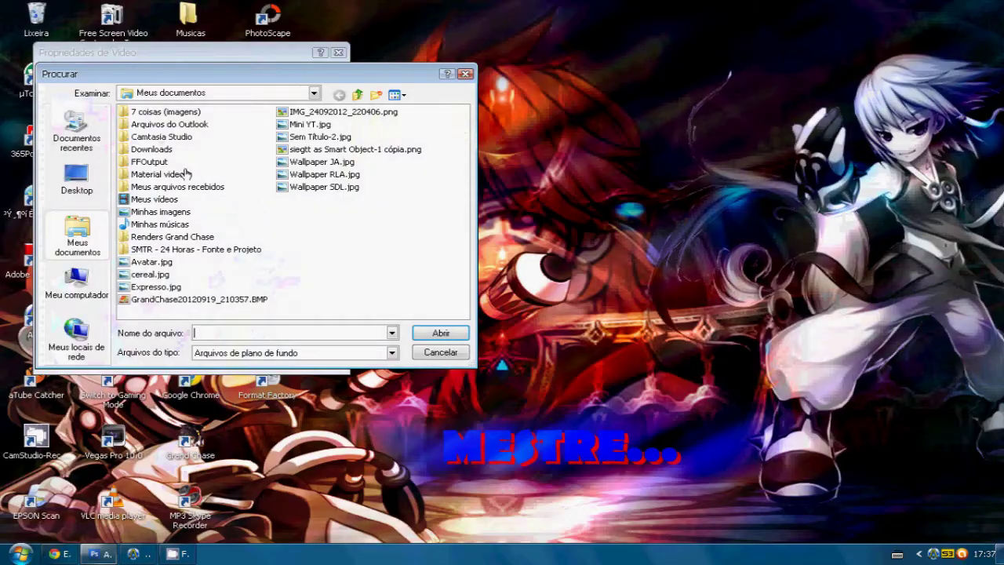
pyautogui.doubleClick(153, 237)
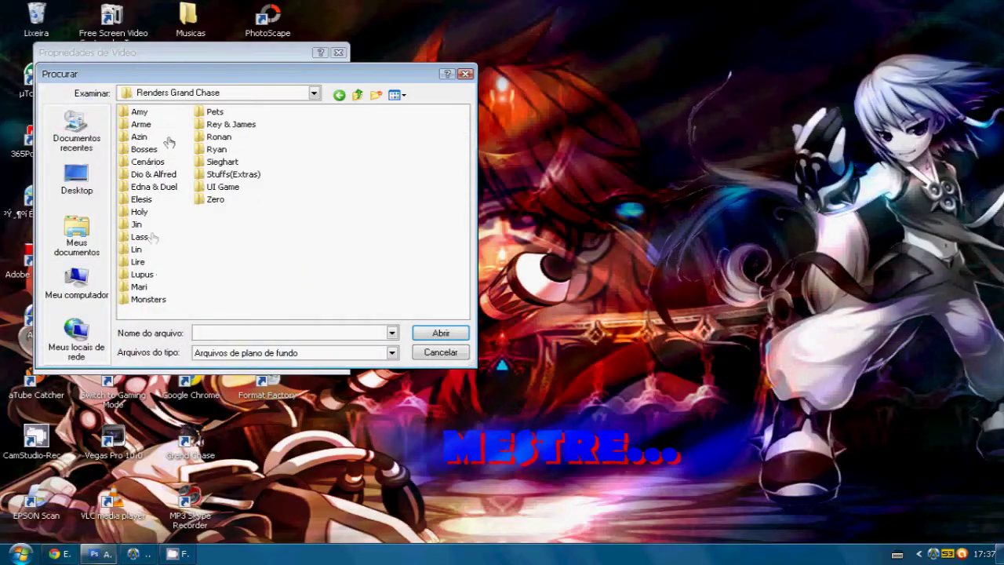
pyautogui.scroll(-10, 204, 174)
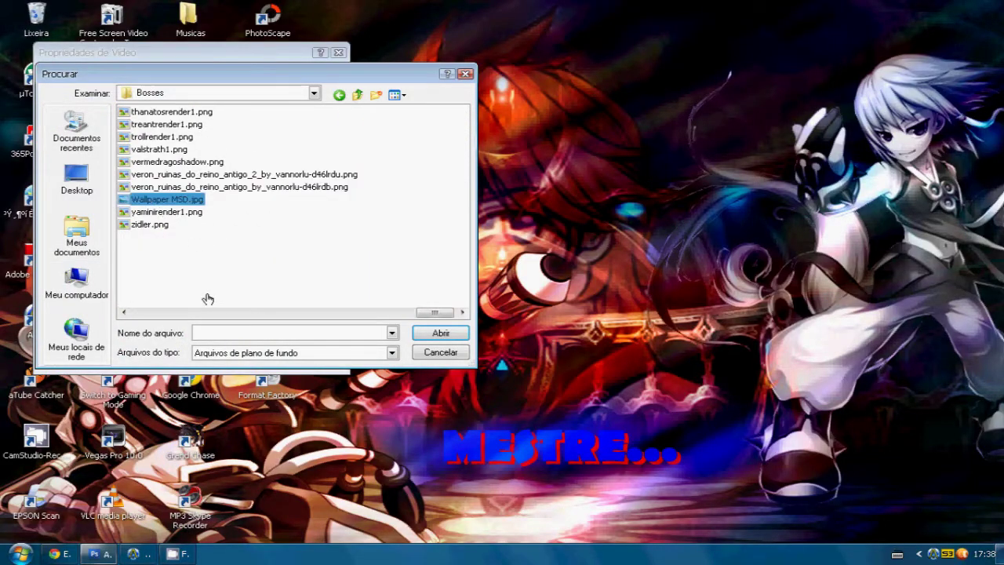
pyautogui.rightClick(153, 196)
pyautogui.click(169, 403)
# Paste Wallpaper MSD.jpg into Meus documentos and apply it as the desktop background
pyautogui.click(76, 236)
pyautogui.rightClick(375, 289)
pyautogui.click(400, 349)
pyautogui.press('Return')
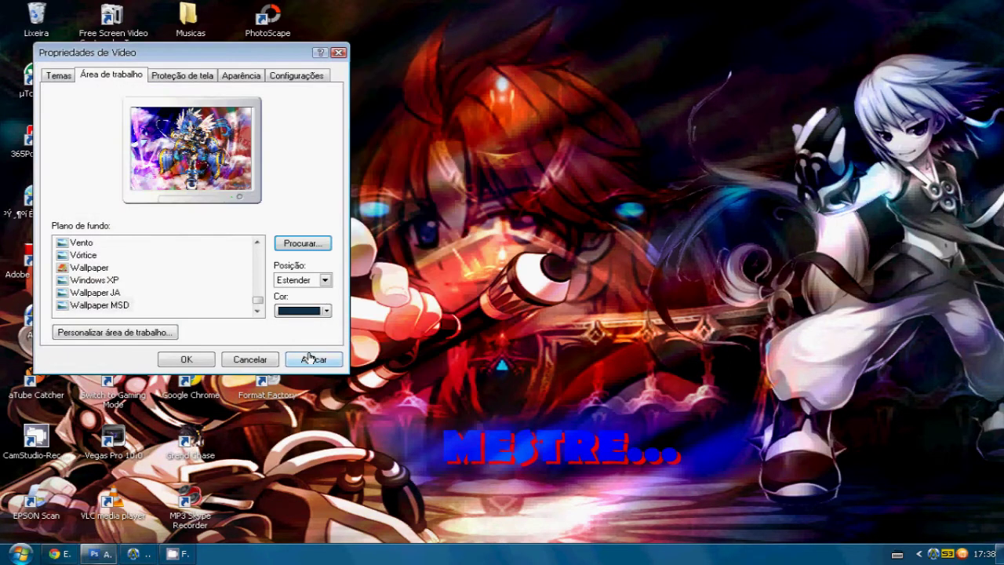
pyautogui.click(312, 358)
pyautogui.click(202, 356)
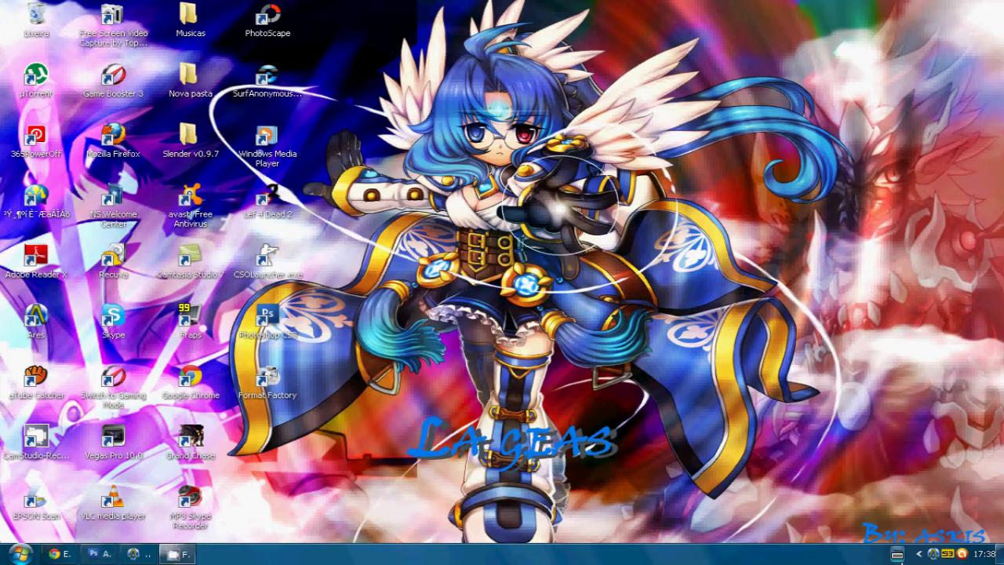
pyautogui.rightClick(866, 555)
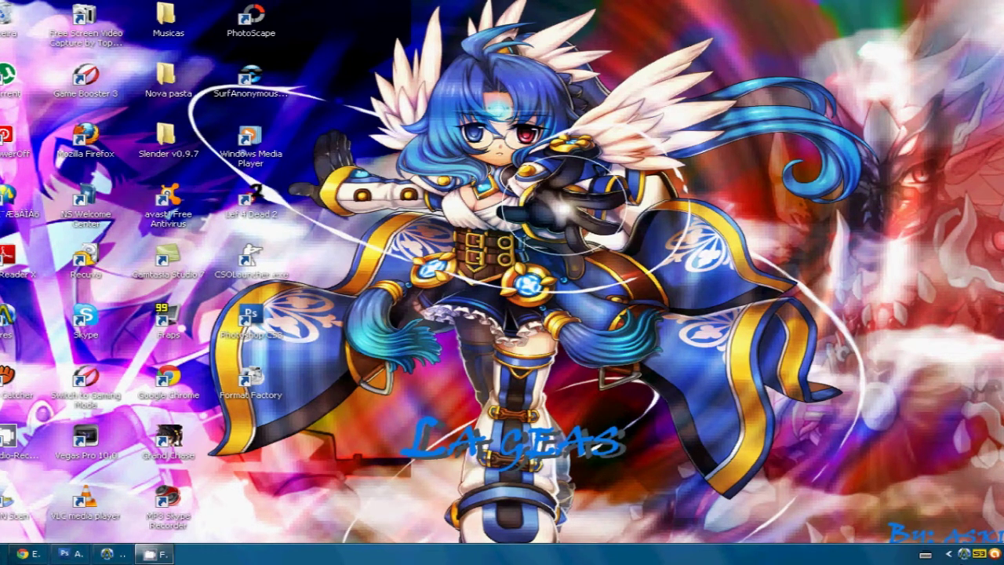